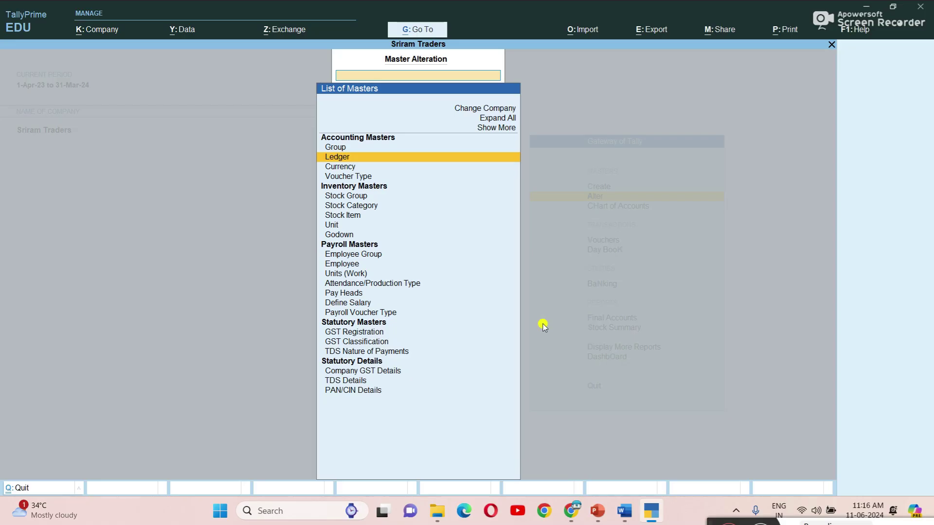
Step: Leave master alteration and start a sales voucher with Xyz Company as the party account
key(Escape)
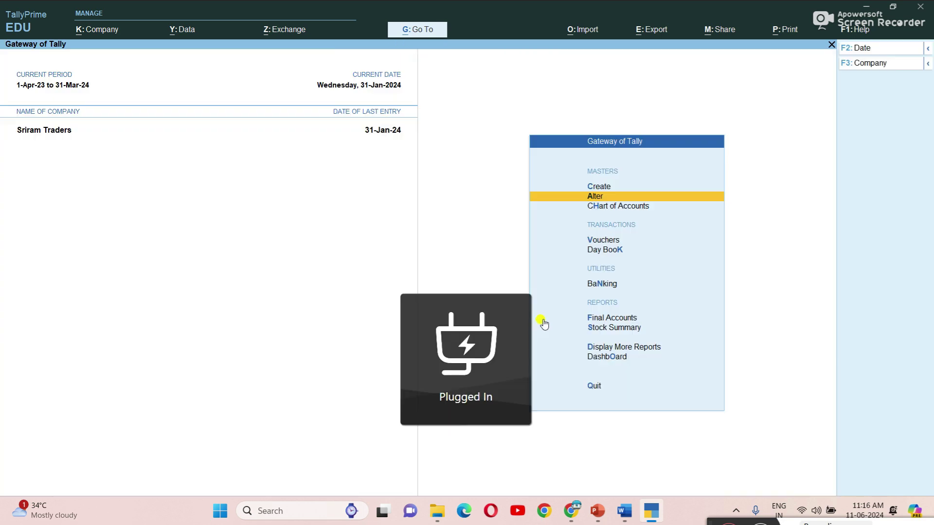
click(604, 241)
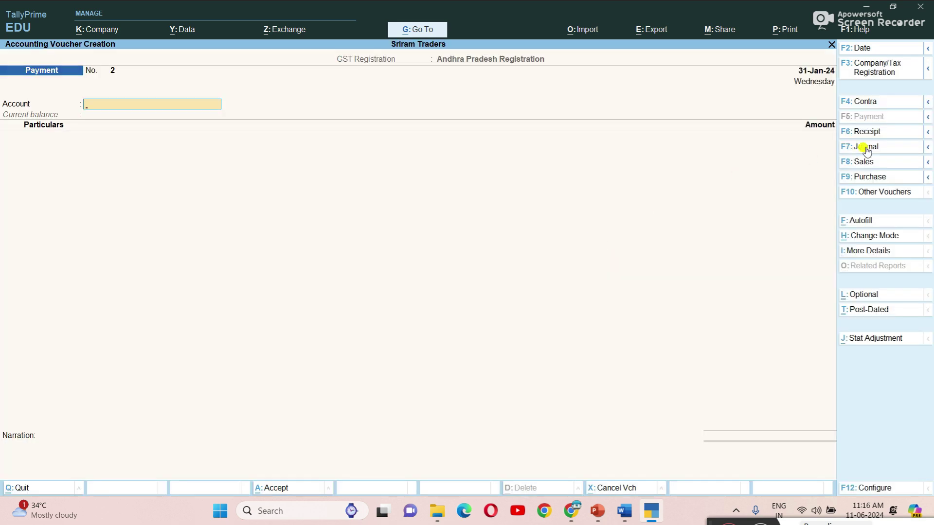
click(856, 162)
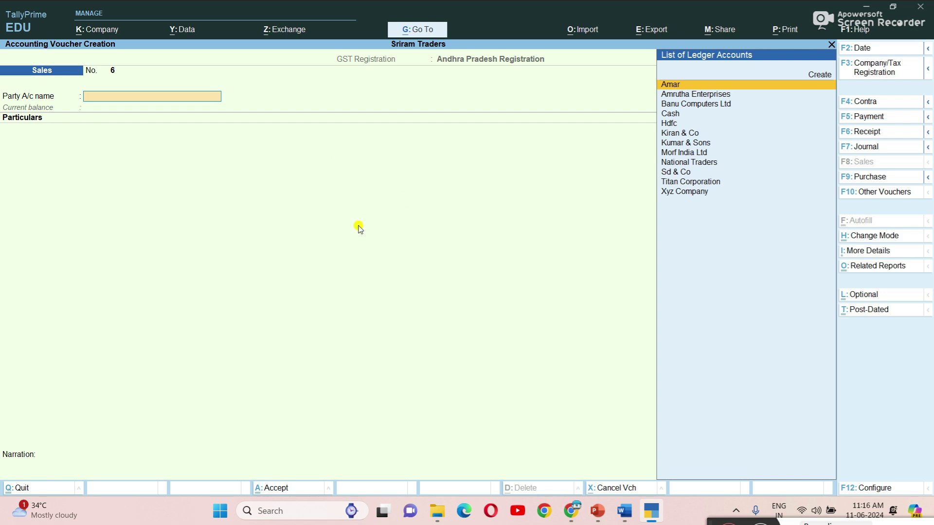
key(Down)
key(Down)
key(Down)
key(Down)
key(Down)
key(Down)
key(Down)
key(Down)
key(Down)
key(Down)
key(Down)
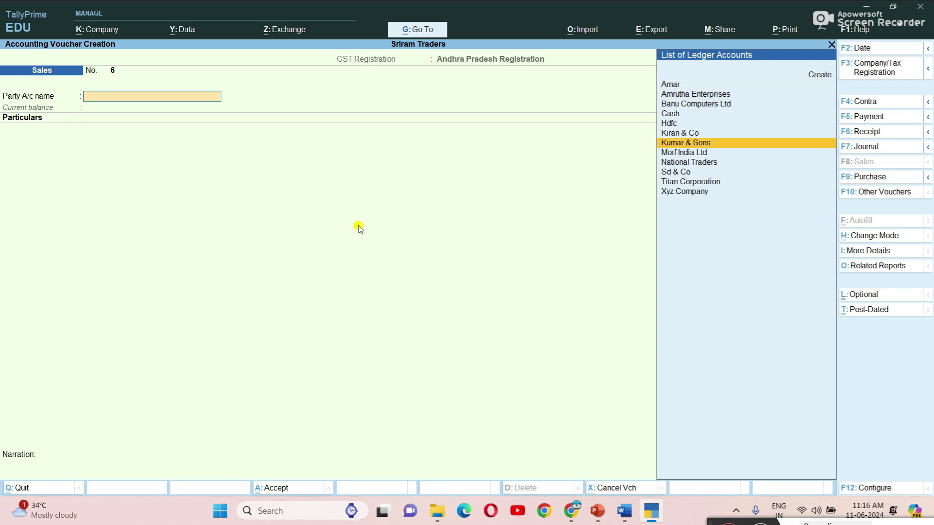
key(Return)
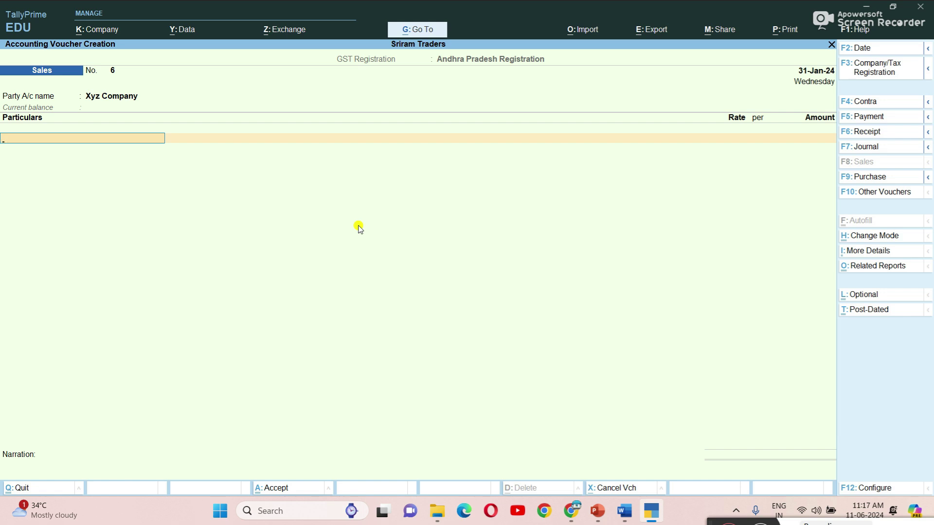
Step: Add the Professional Servicecharges Received ledger to the sales voucher with an amount of 1,00,000
text(Pr)
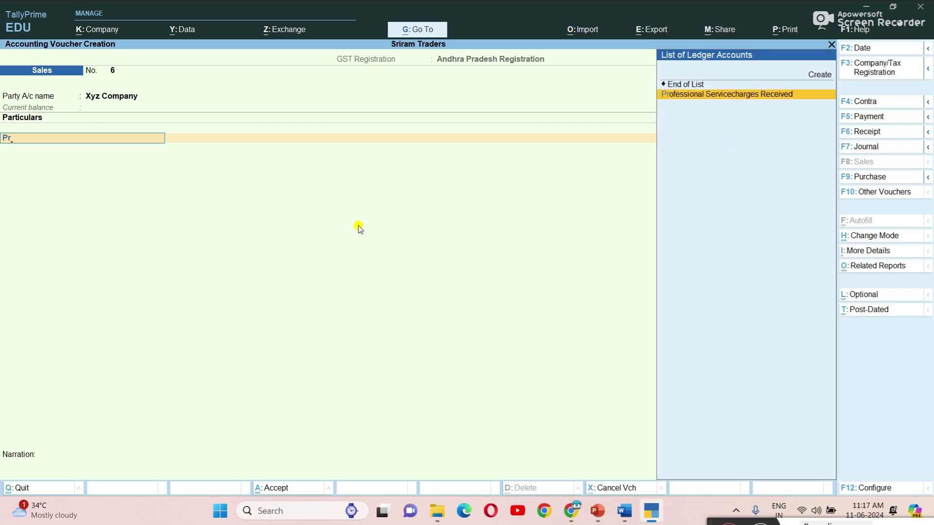
key(Return)
text(1,00,000)
key(Return)
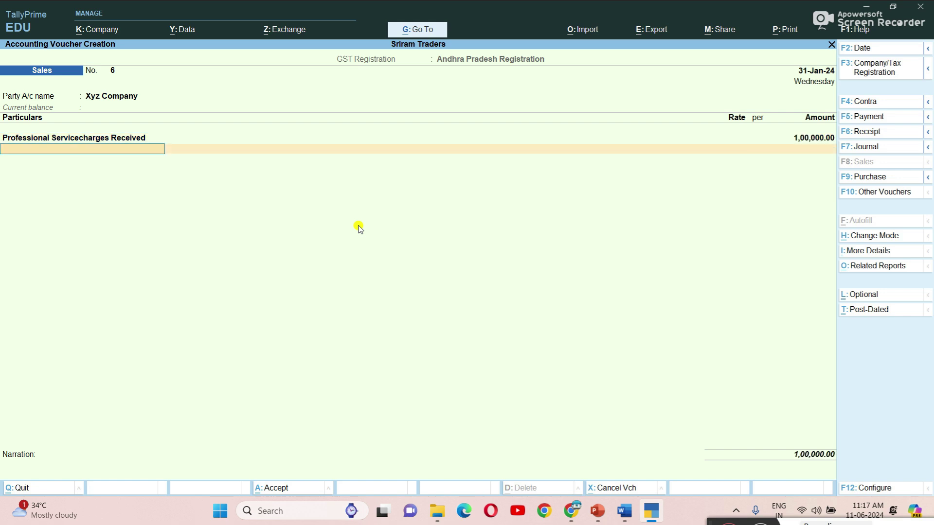
Step: Add the Output Sgst and Output Cgst ledgers to the sales voucher, accepting 9,000 for each
text(Ou)
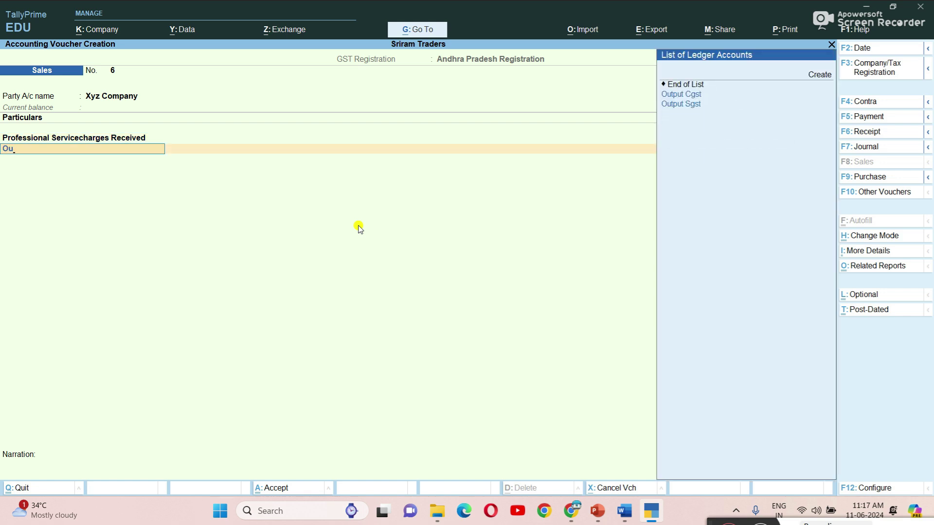
key(Down)
key(Return)
key(Return)
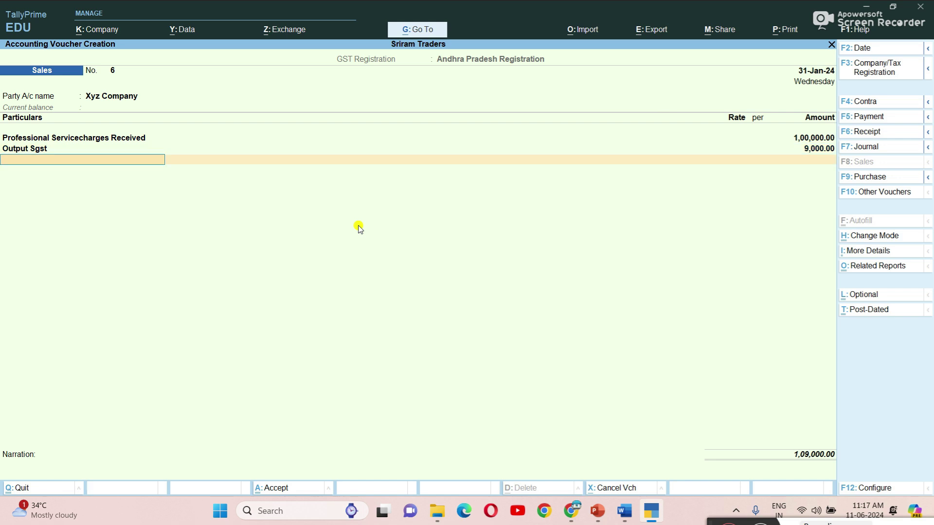
text(Ou)
key(Return)
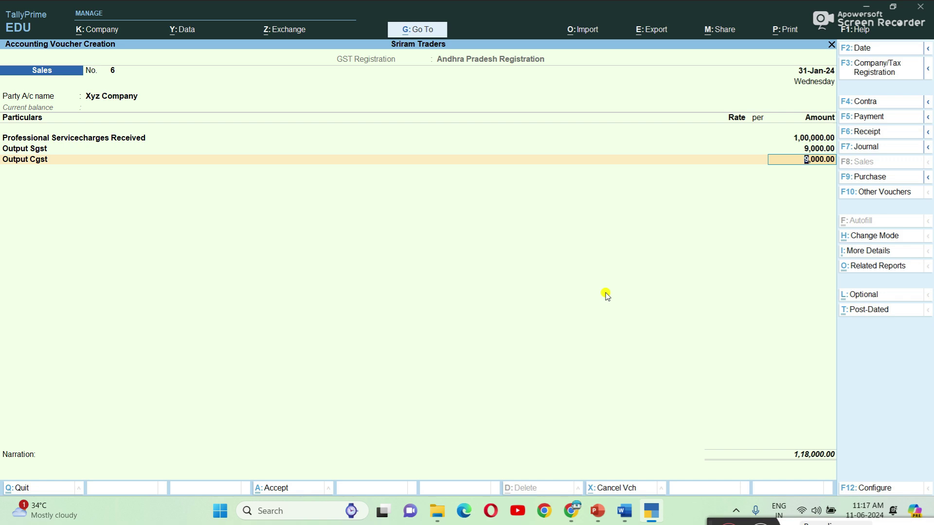
key(Return)
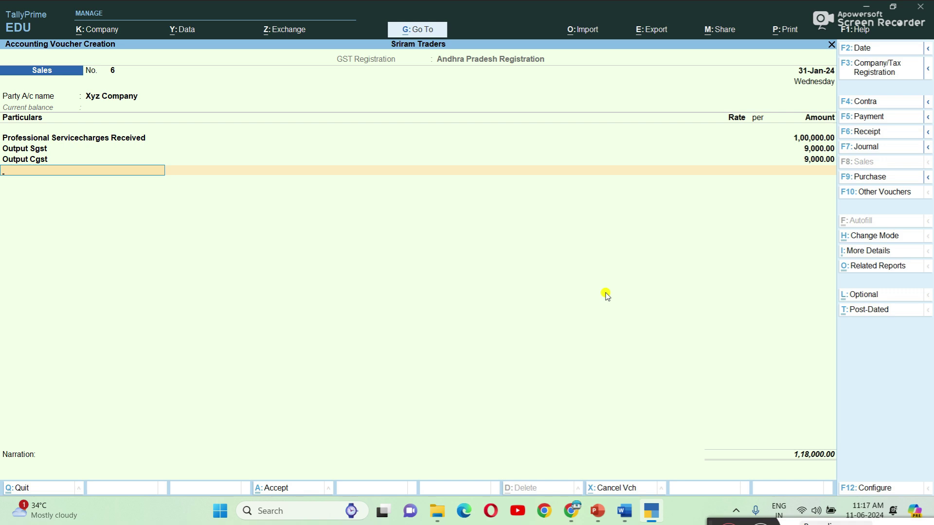
Step: Allocate the sales bill for Xyz Company as a New Ref and save the voucher with a blank narration
key(Return)
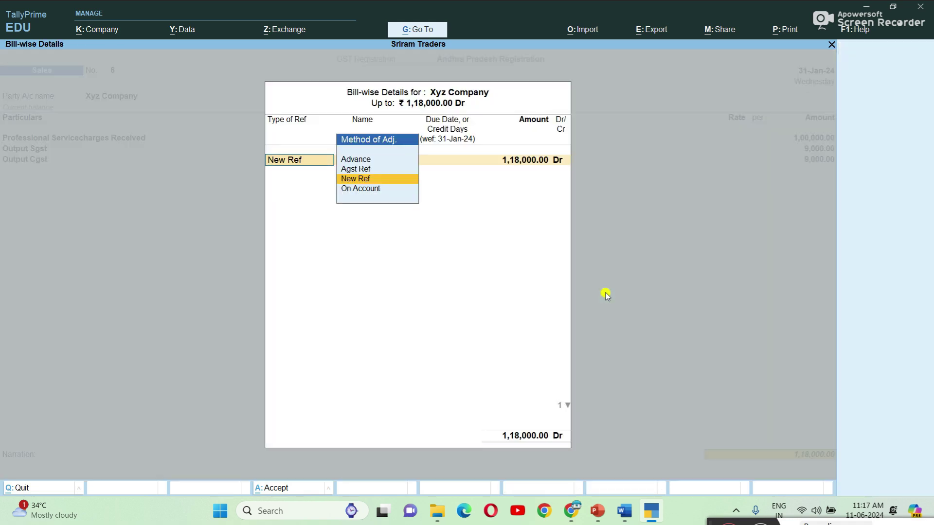
key(Return)
key(Return)
key(Return)
key(Return)
key(Return)
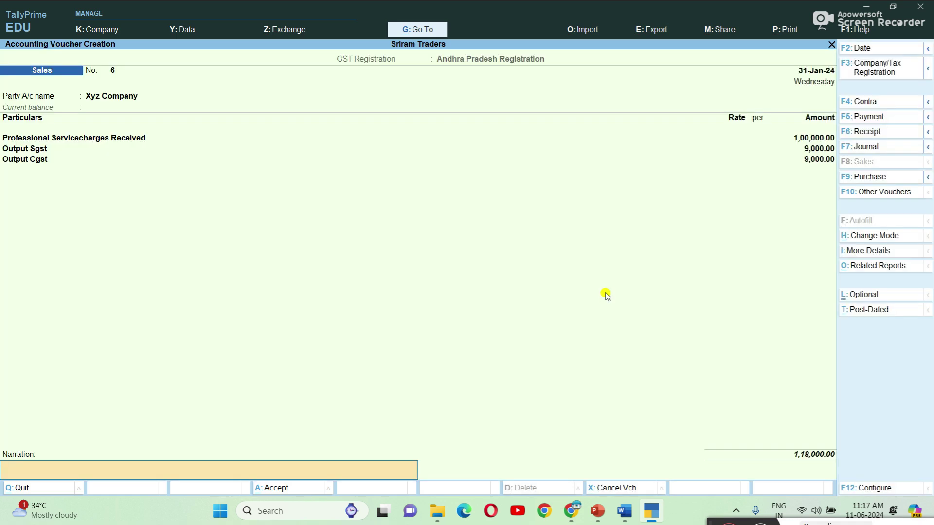
key(Return)
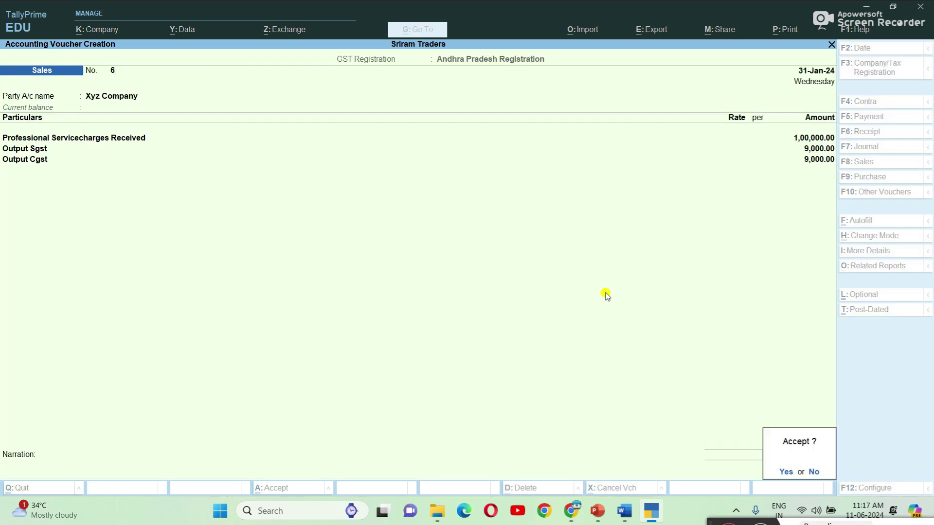
key(Return)
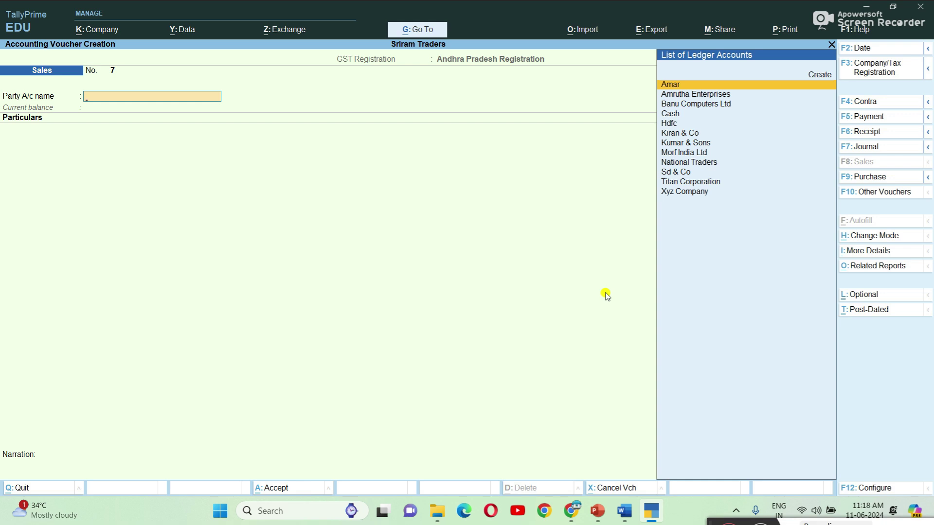
Step: Switch from the new sales voucher to a receipt voucher in Double Entry mode
key(Escape)
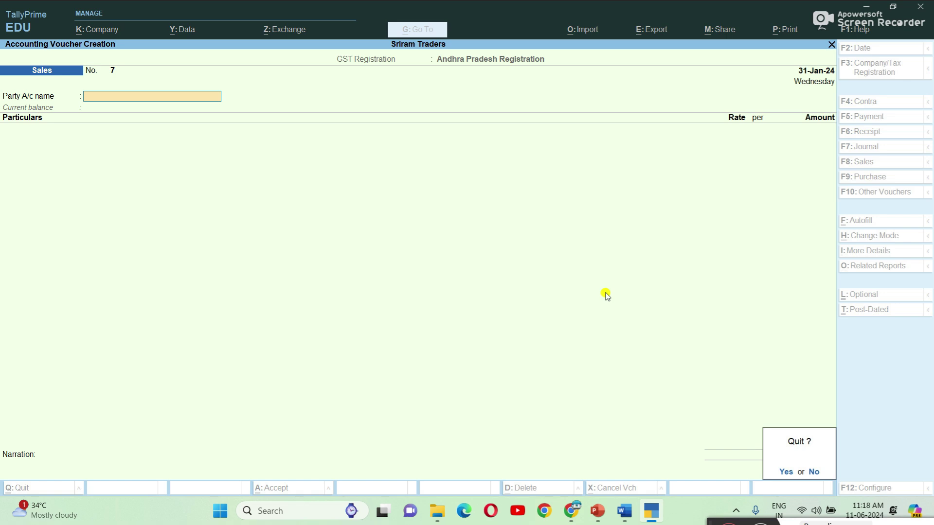
key(n)
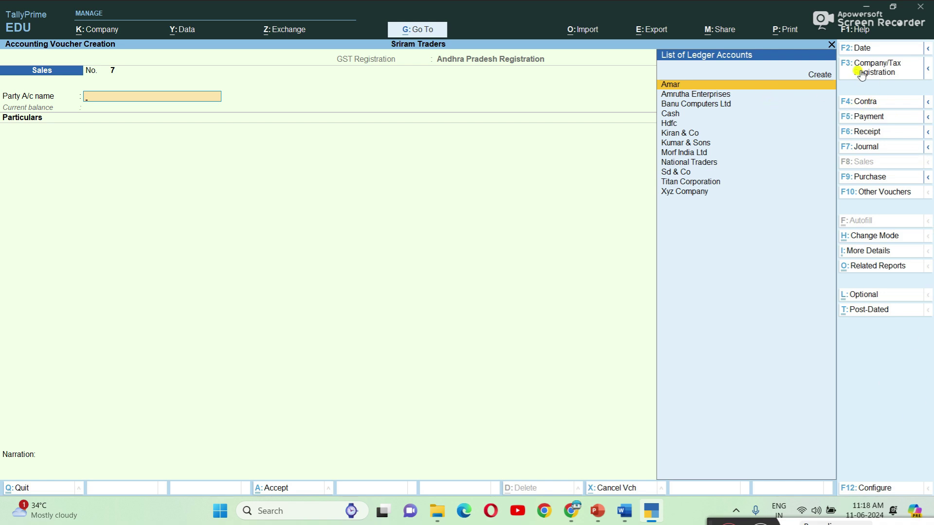
click(869, 132)
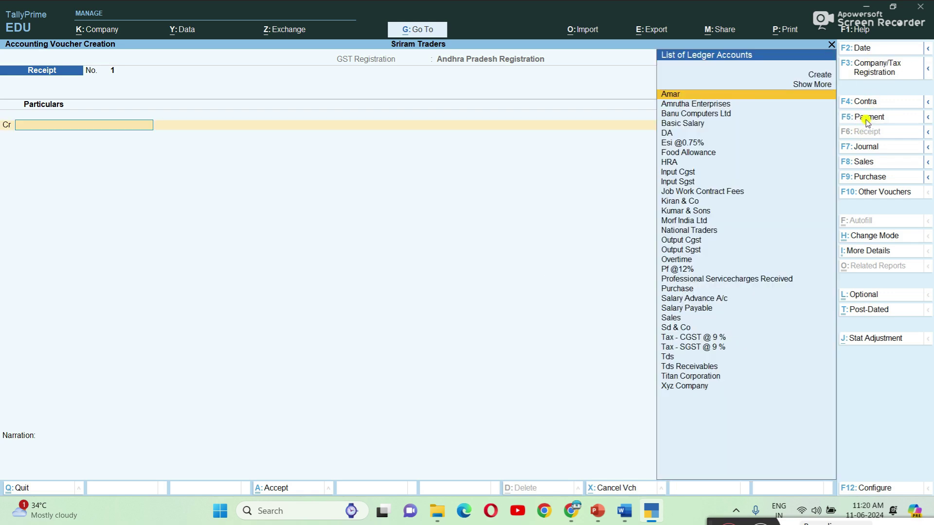
click(867, 118)
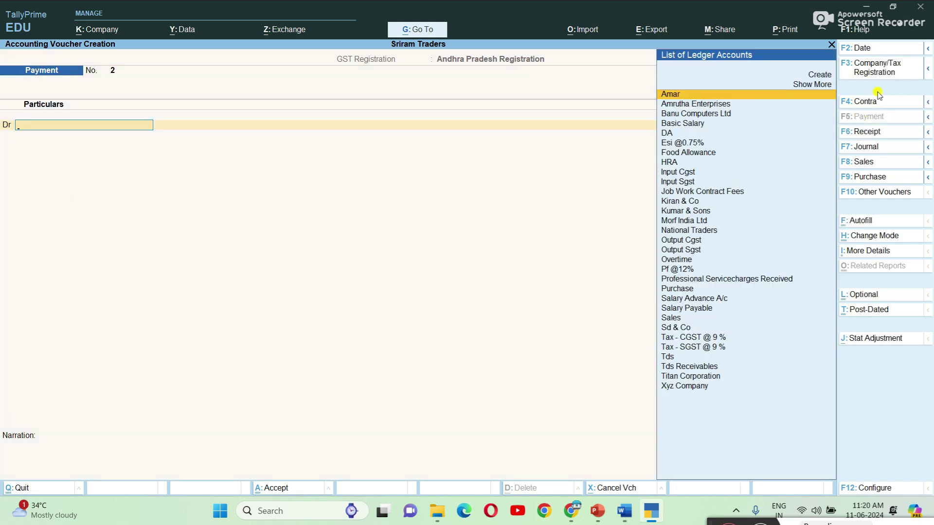
click(857, 132)
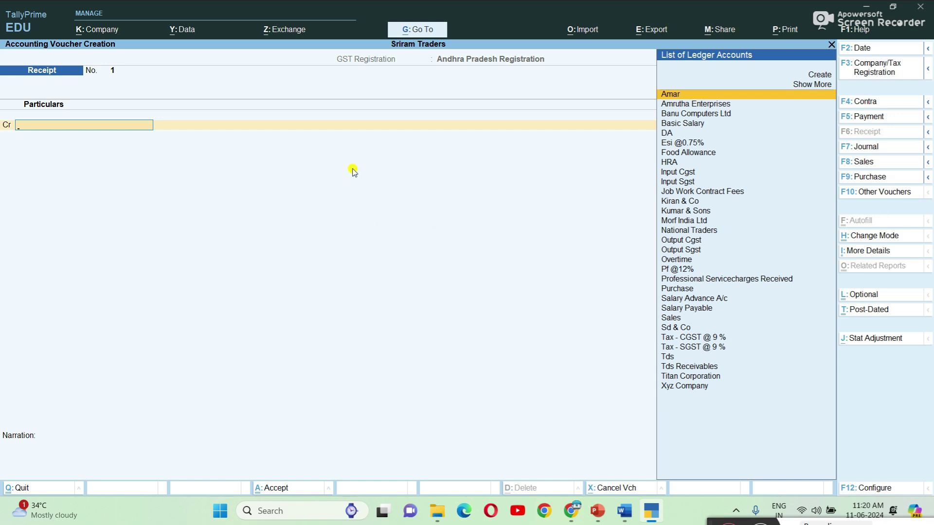
click(872, 236)
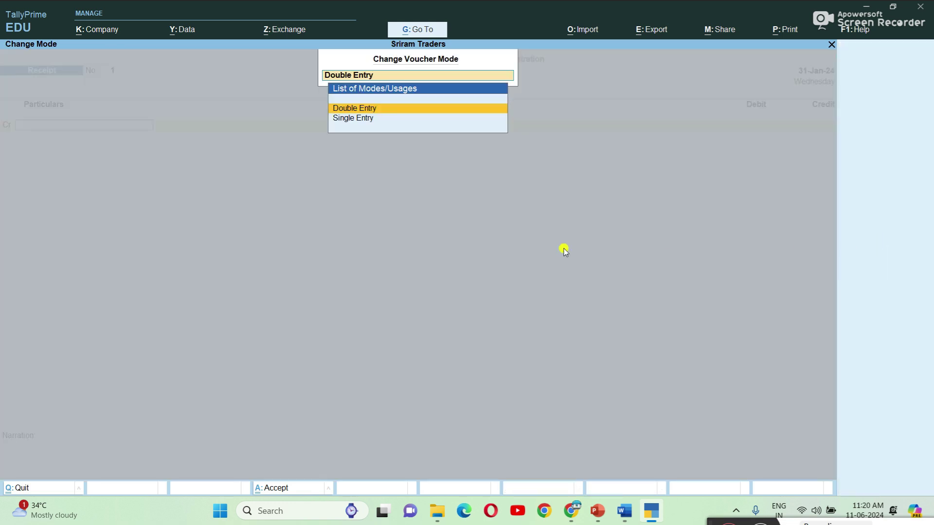
key(Return)
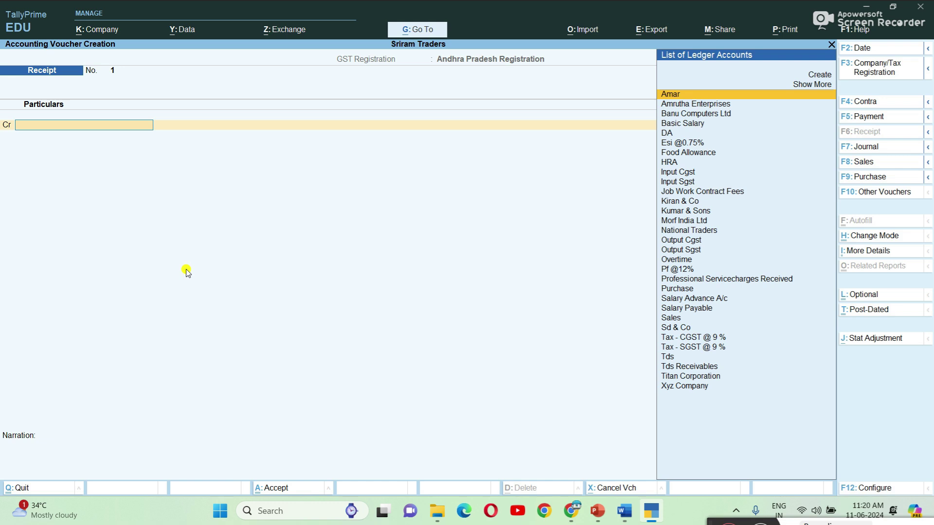
Step: Check the customer payment entry in the Word notes, and credit Xyz Company 1,18,000 in the TallyPrime receipt as Agst Ref to bill 6
key(alt+Tab)
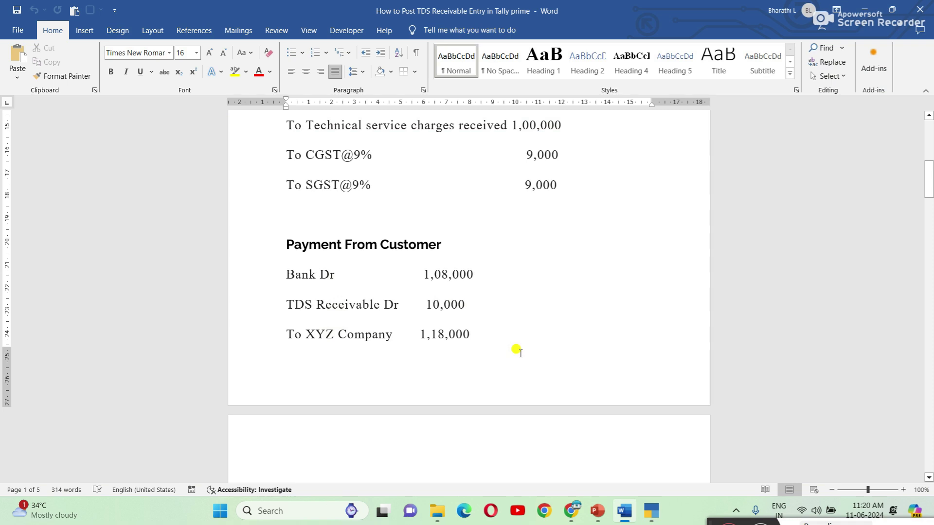
key(alt+Tab)
text(X)
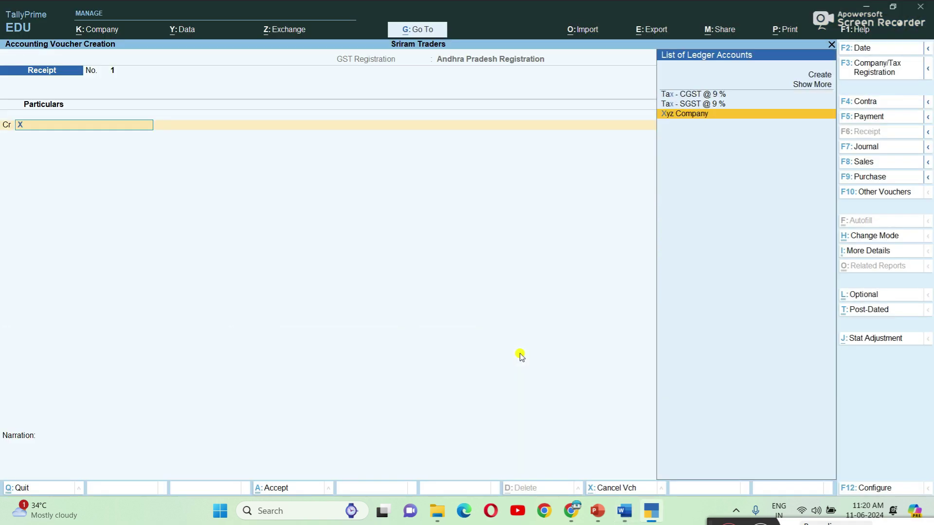
key(Return)
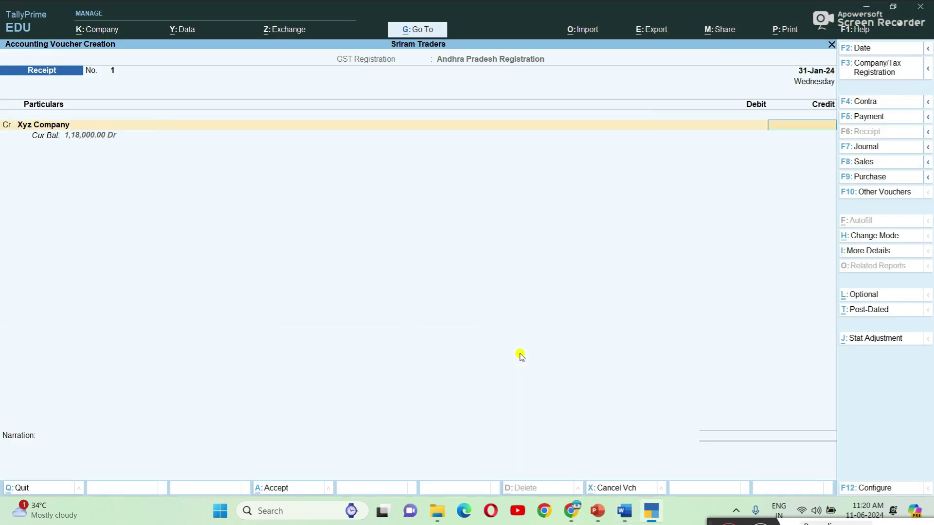
text(1,18,000)
key(Return)
key(Return)
key(Return)
key(Return)
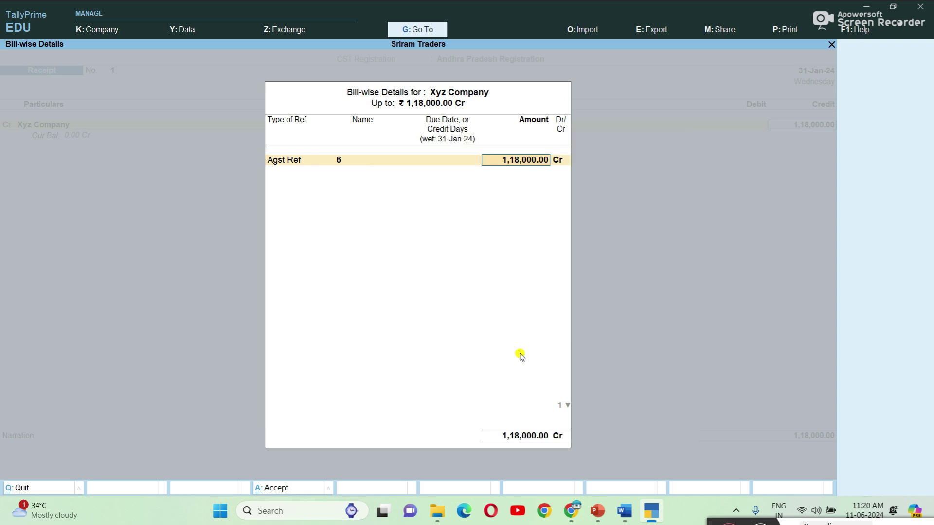
key(Return)
key(Return)
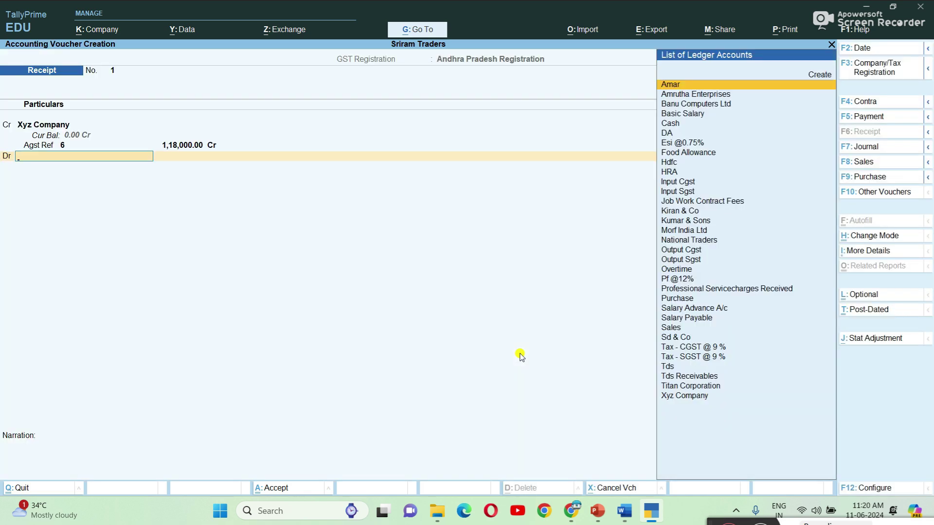
Step: Debit the Tds Receivables ledger with 10,000 in the receipt voucher
text(Tds)
key(Down)
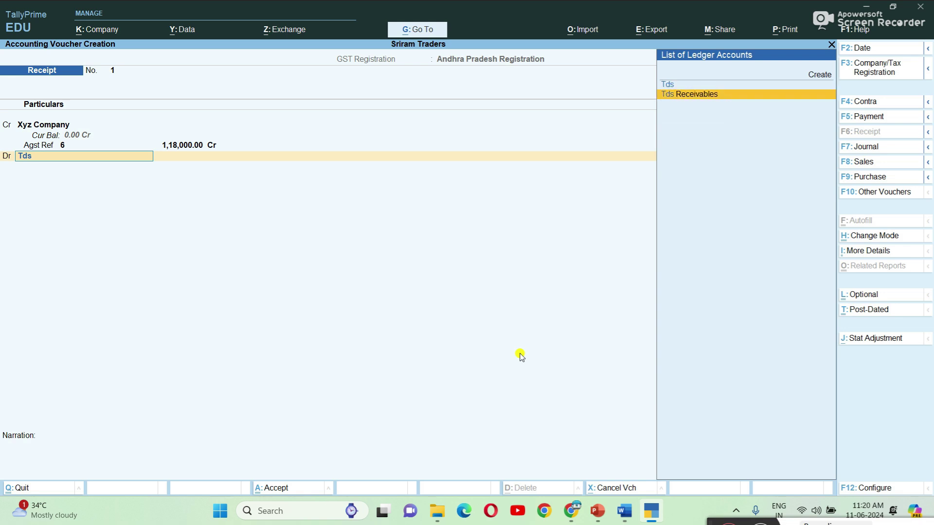
key(Return)
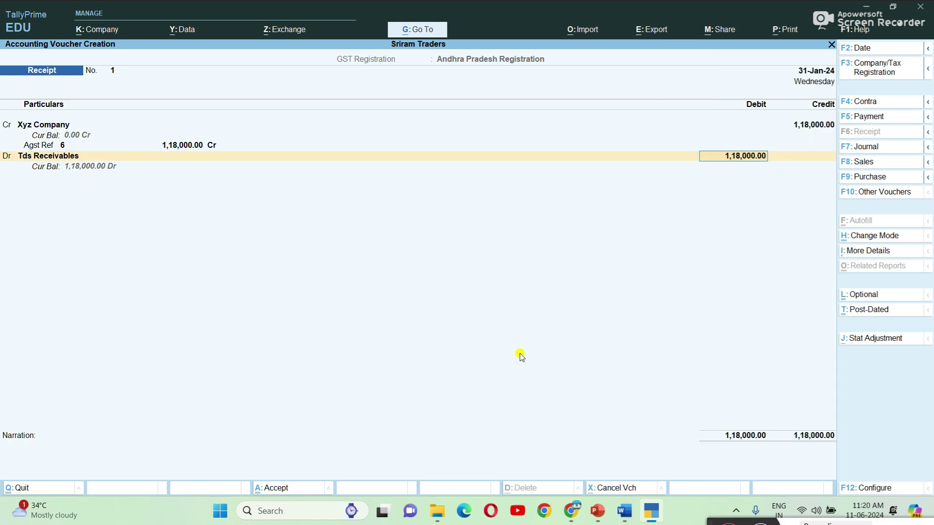
text(10000)
key(Return)
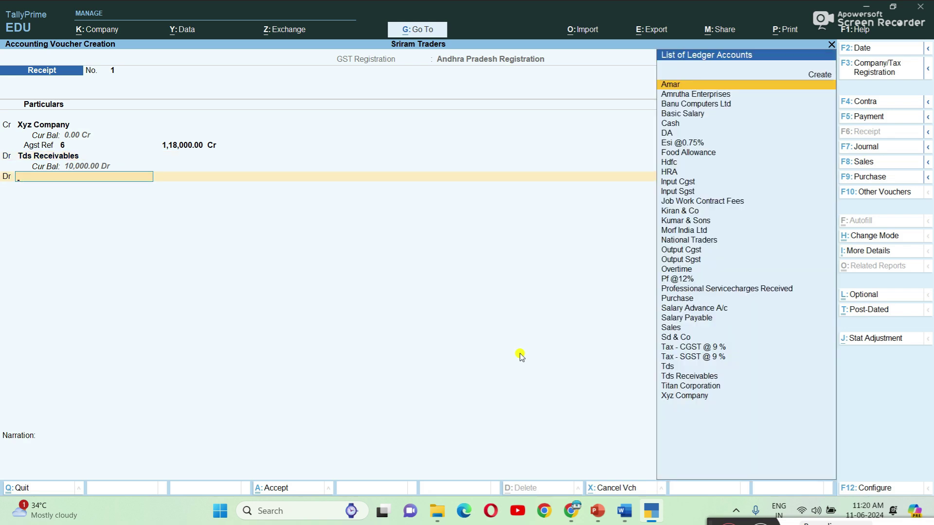
Step: Debit Hdfc with the remaining 1,08,000 and accept its Cheque/DD bank allocation with the instrument number and bank name blank
text(H)
key(Down)
key(Up)
key(Return)
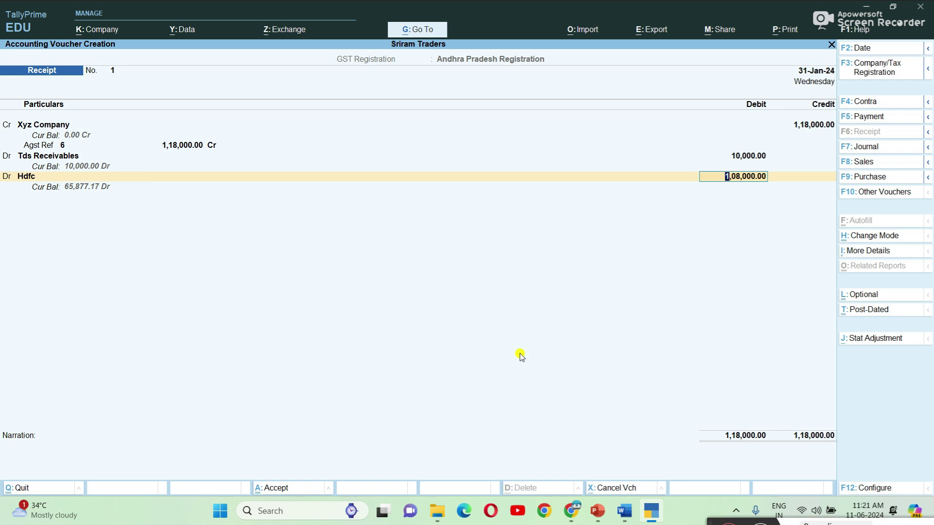
key(Return)
key(Return)
key(Return)
key(Return)
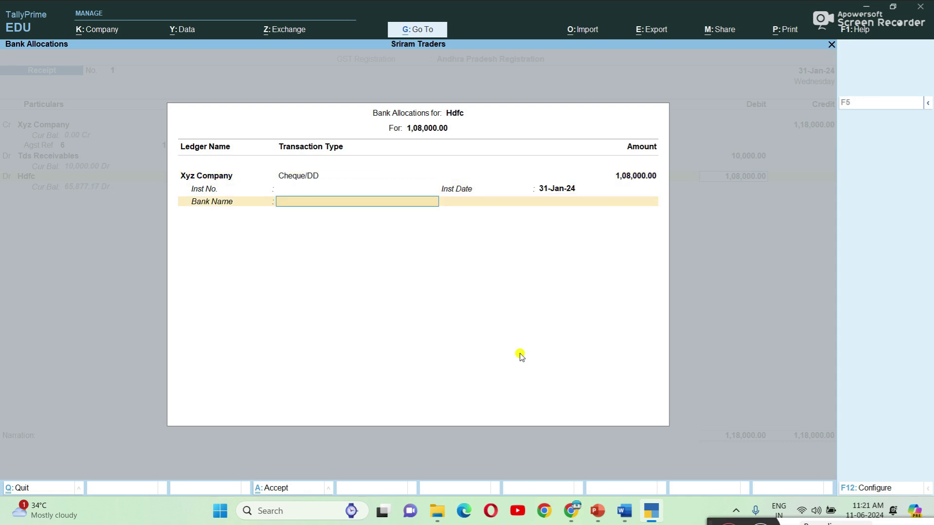
key(Return)
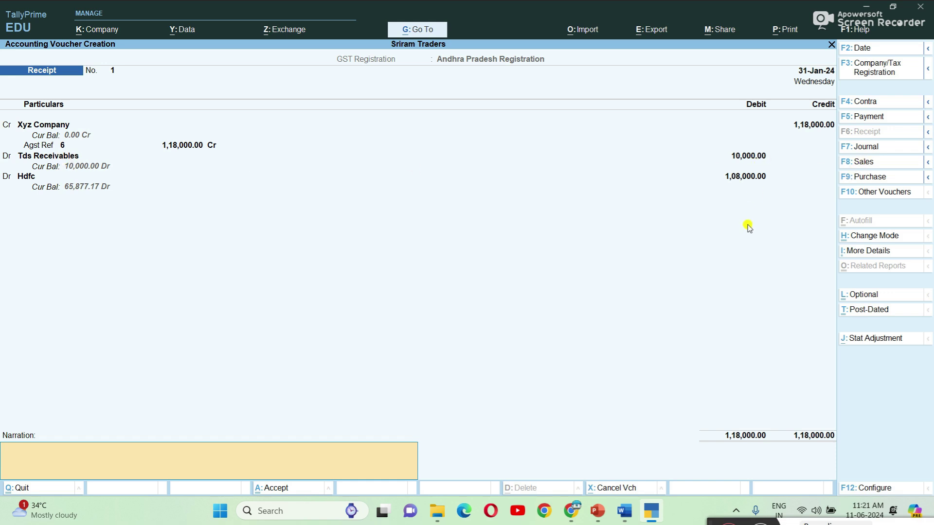
text(@10% dedected)
key(Return)
key(Return)
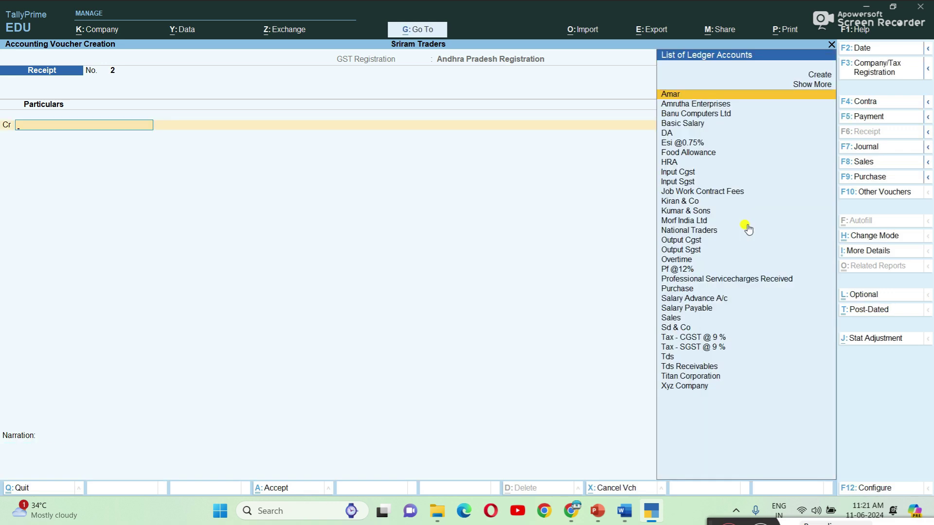
key(Escape)
key(y)
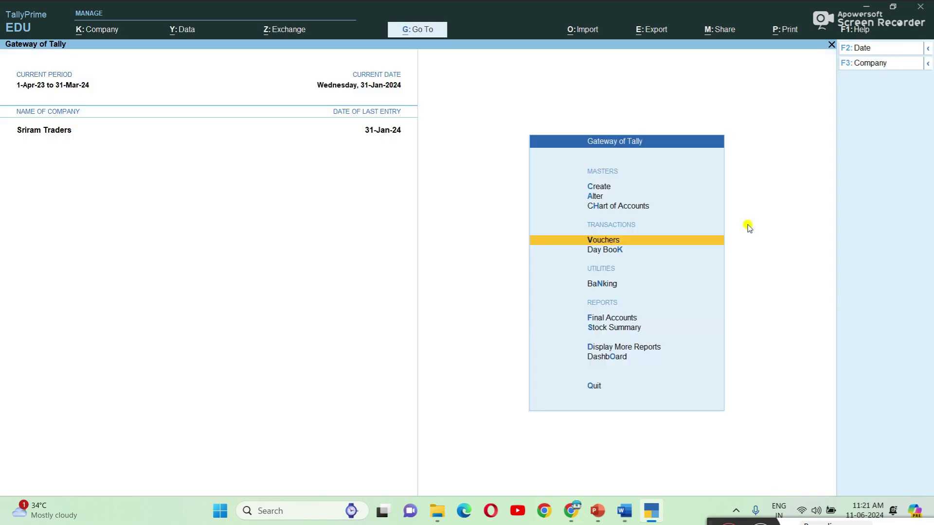
Step: Open the ledger report for Xyz Company from the account books to check its bill and receipt entries
key(Down)
key(Down)
key(Down)
key(Down)
key(Down)
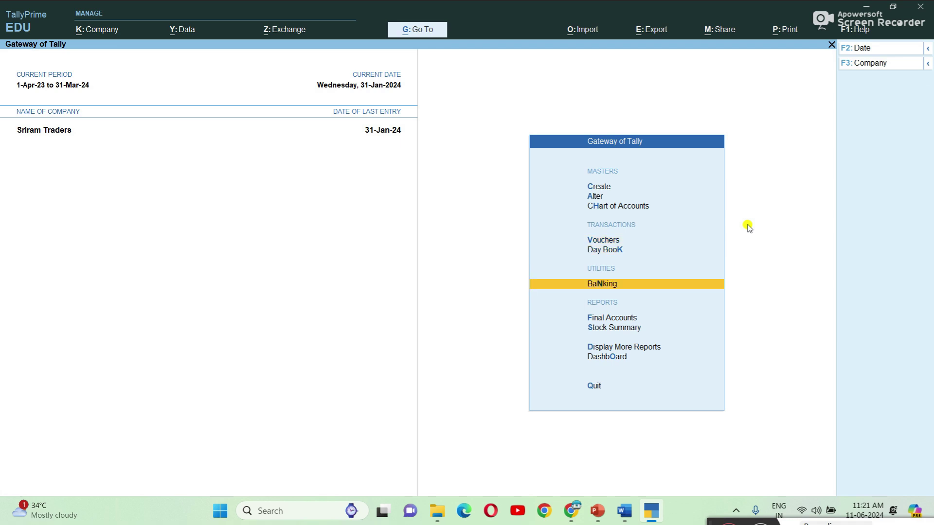
key(Return)
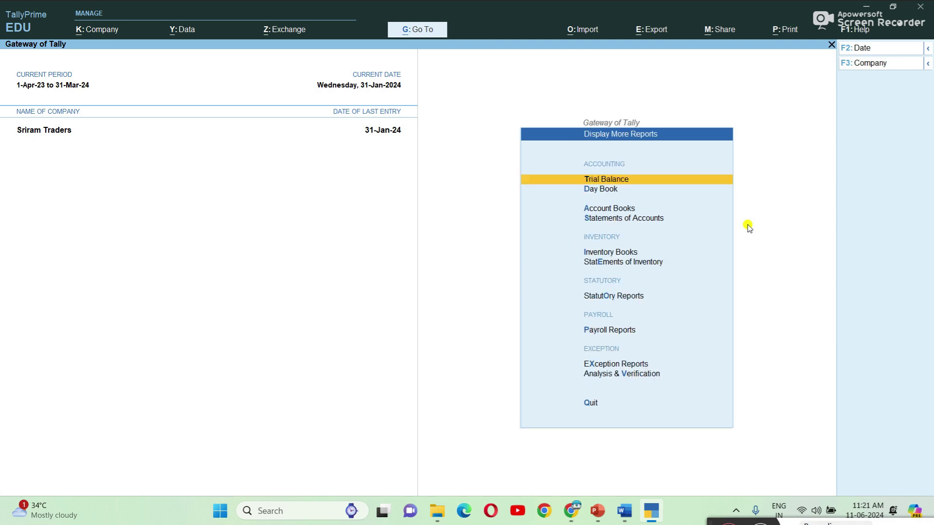
key(Down)
key(Down)
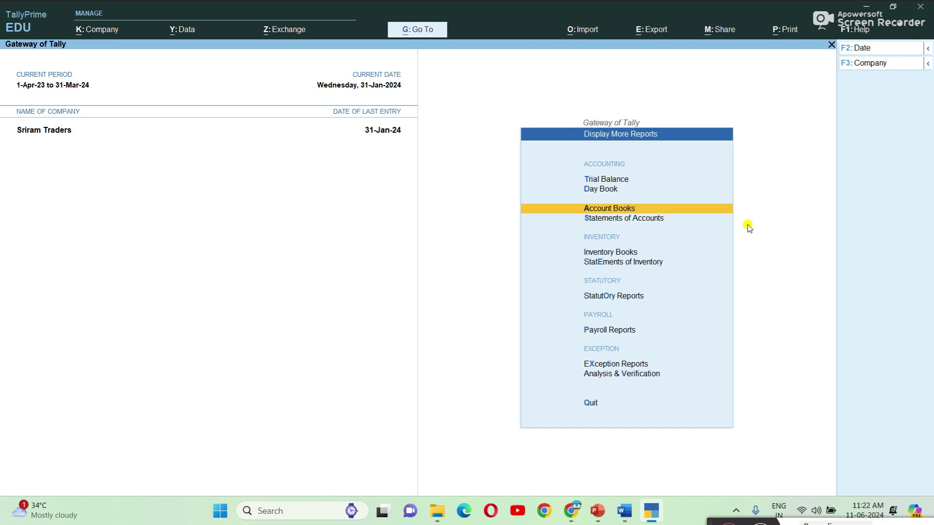
key(Return)
key(Down)
key(Return)
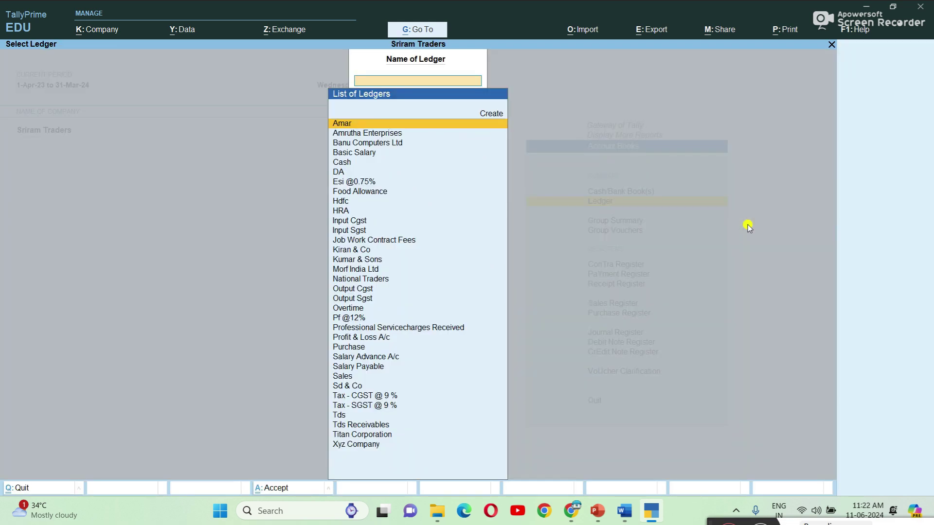
text(xy)
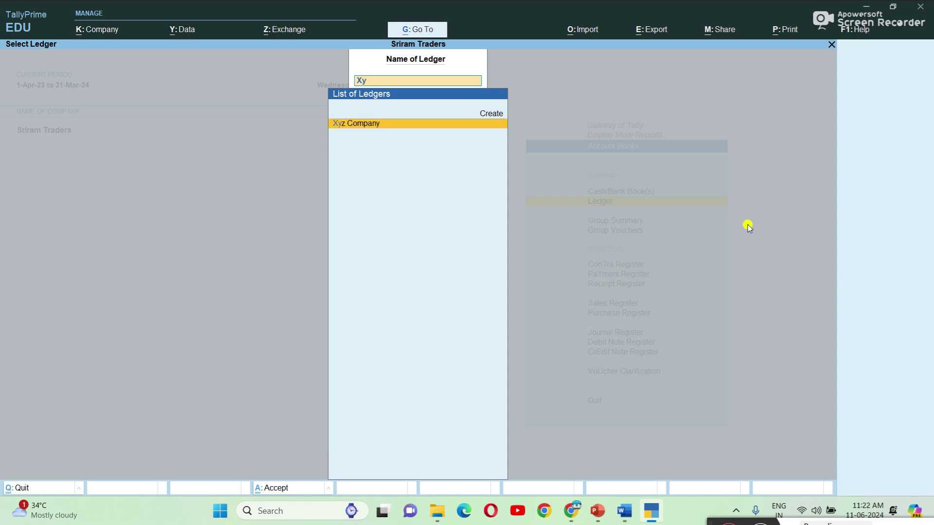
key(Return)
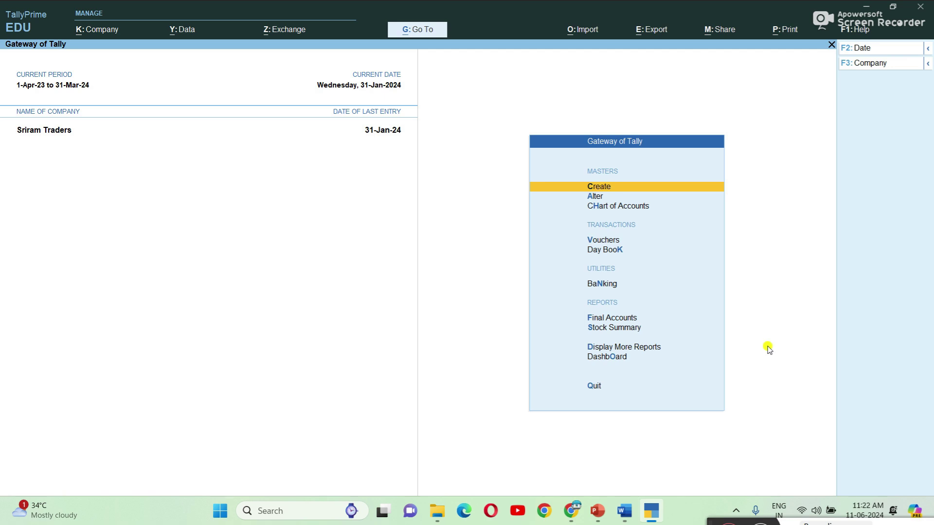
Step: Switch to the Word notes and examine the Service Invoice Entry (Rent Received) for VRL Company, including its GST and TDS rates
mouse_move(618, 514)
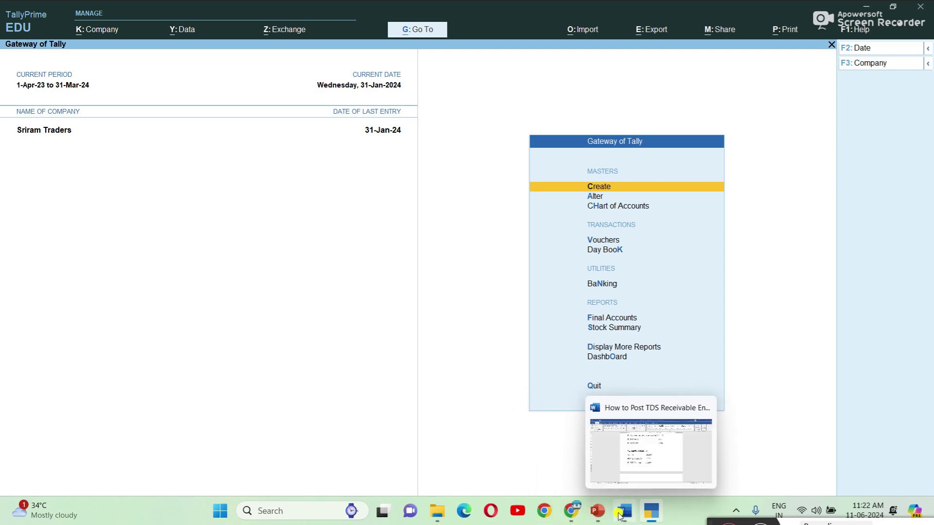
click(645, 453)
scroll(590, 384, down, 8)
scroll(588, 391, down, 20)
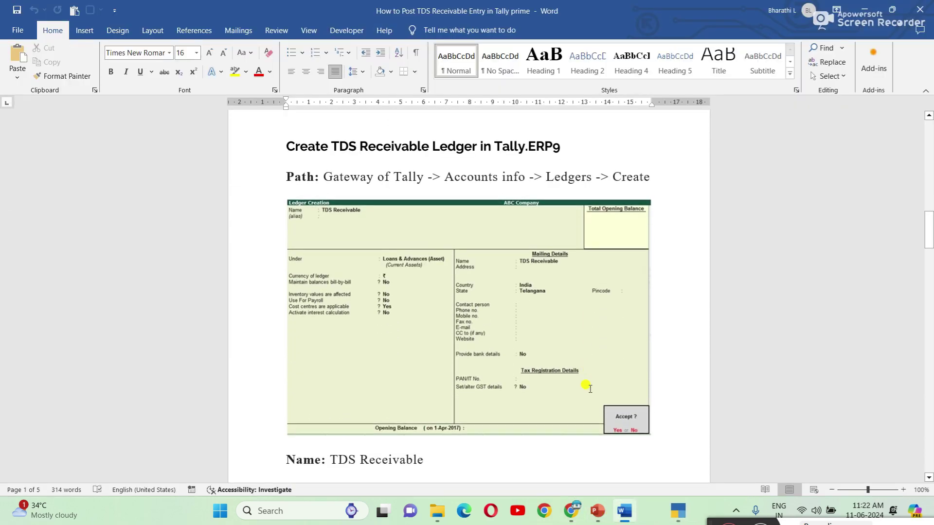
scroll(467, 350, down, 8)
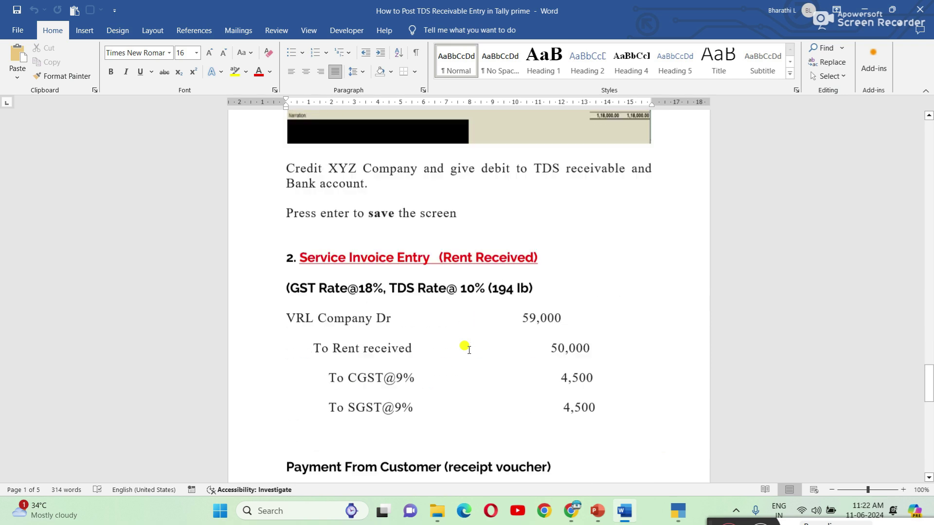
scroll(467, 349, up, 1)
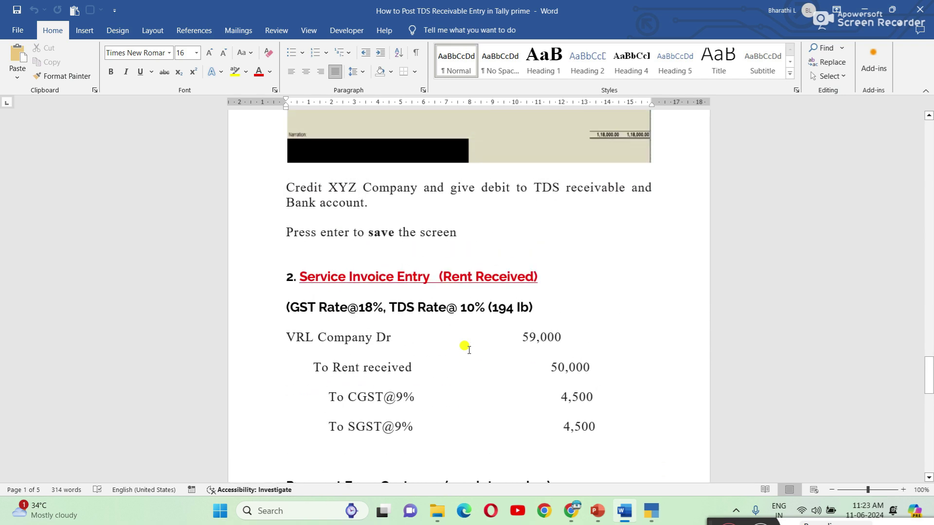
scroll(452, 326, down, 1)
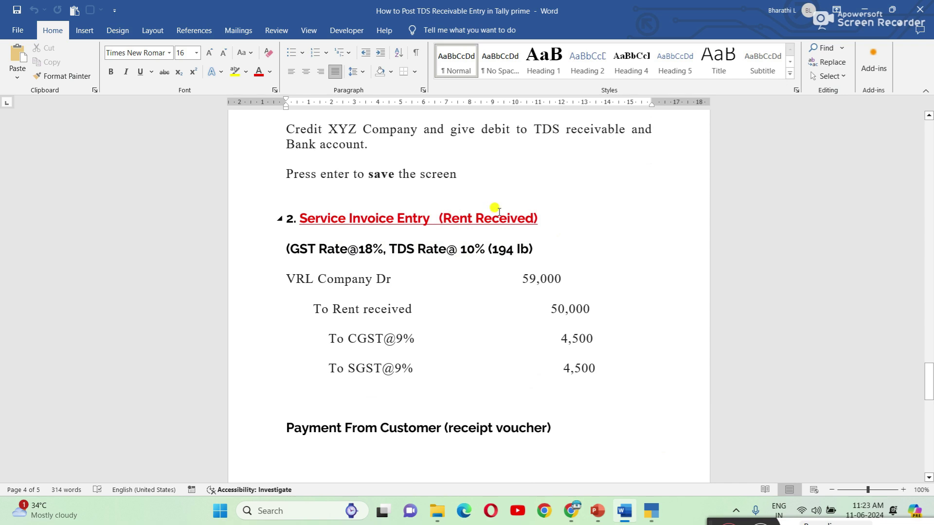
scroll(378, 247, down, 1)
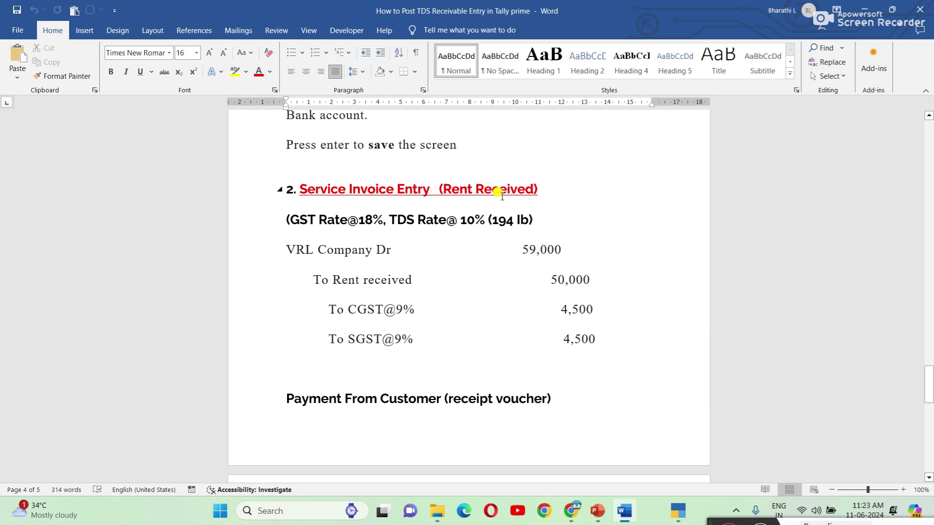
click(307, 251)
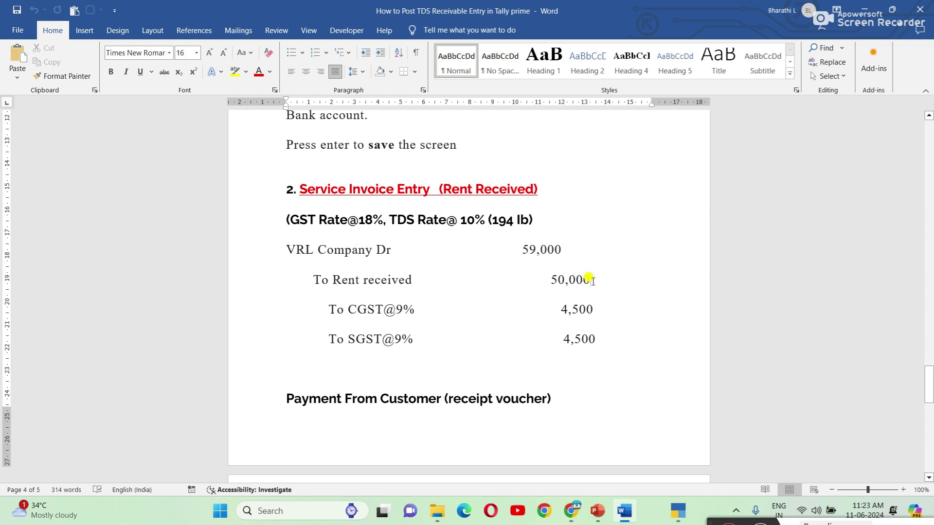
click(586, 311)
click(548, 249)
click(411, 249)
click(575, 249)
Step: Examine the customer payment entry for the rent in the notes, comparing its bank and TDS Receivable debits with the invoice
scroll(430, 315, down, 2)
scroll(431, 316, down, 5)
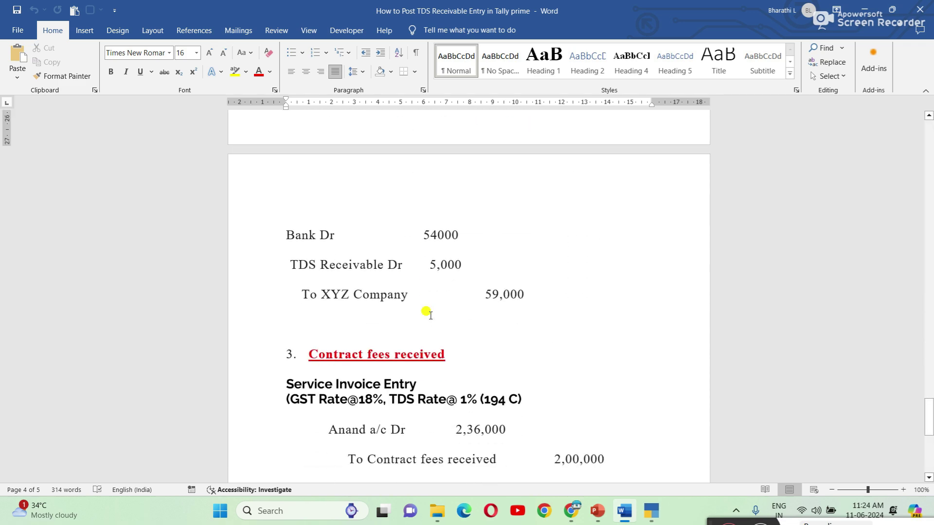
scroll(430, 316, up, 7)
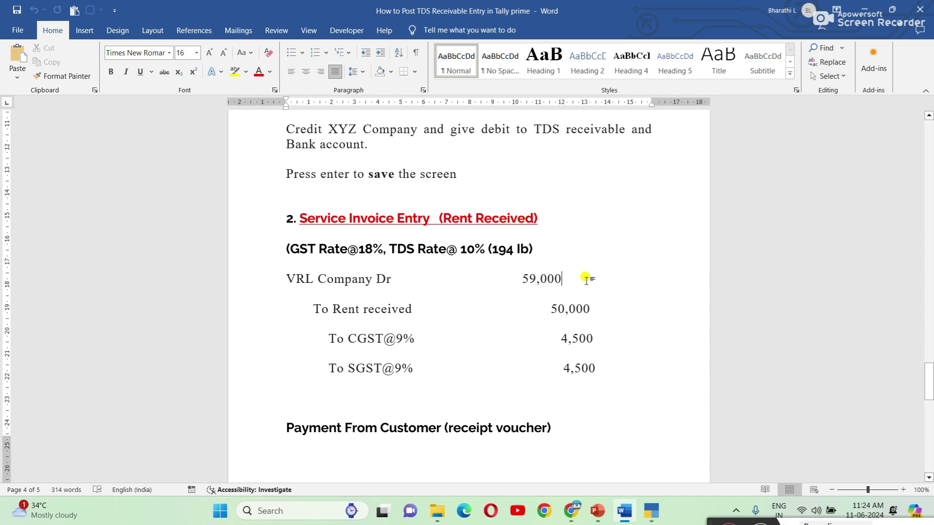
scroll(587, 281, down, 3)
scroll(587, 281, down, 5)
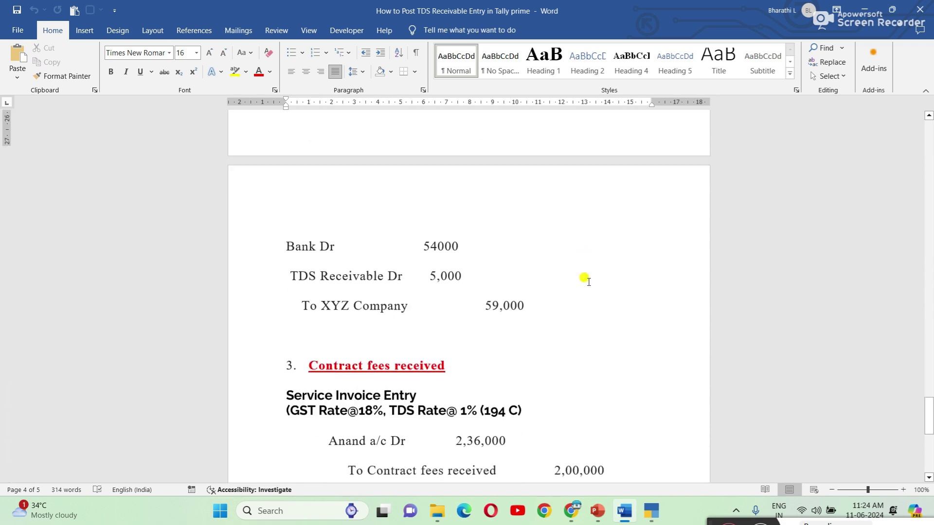
click(312, 207)
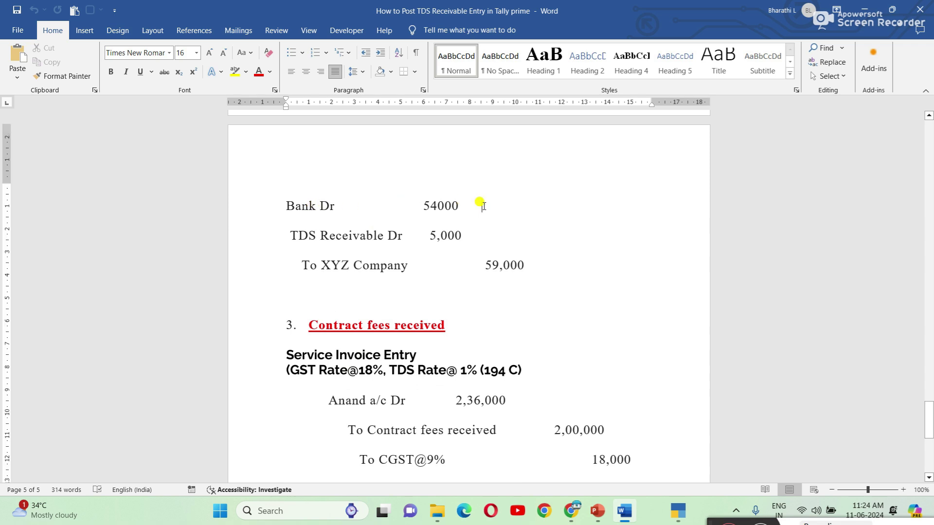
click(462, 234)
Step: Replace "XYZ" with "vrl" in the credited company name of the rent payment entry, and go back to the rent invoice entry
click(351, 263)
key(BackSpace)
key(BackSpace)
key(BackSpace)
key(BackSpace)
text(vrl)
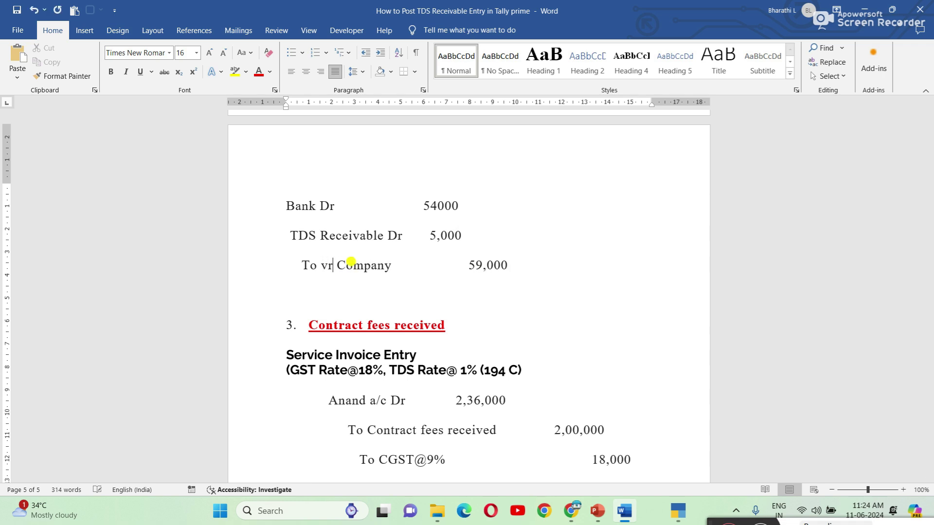
scroll(350, 261, up, 1)
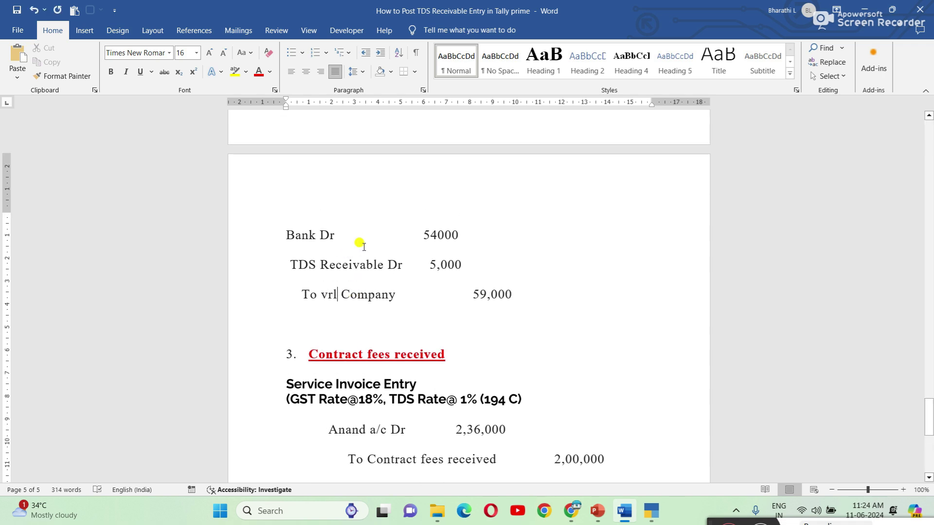
scroll(479, 243, up, 10)
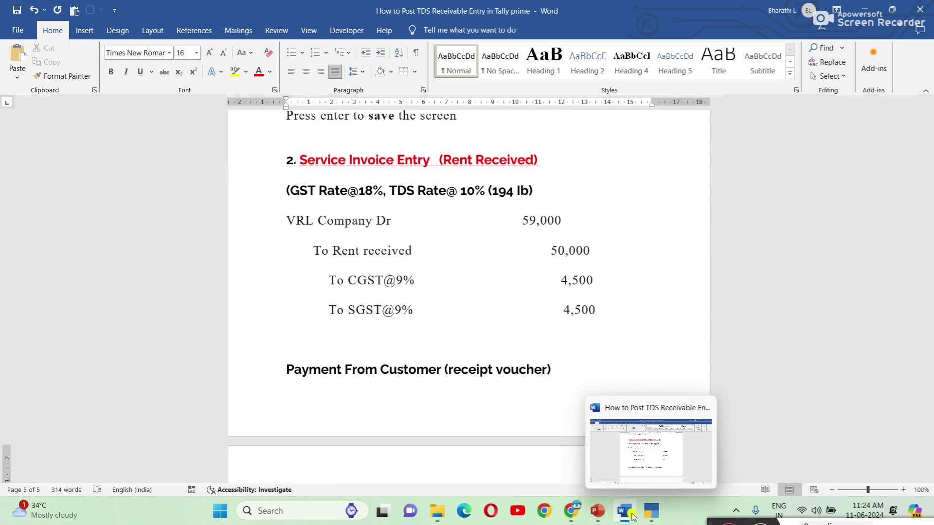
Step: Switch to TallyPrime and start a new ledger named "Rent Received" without an alias
click(679, 440)
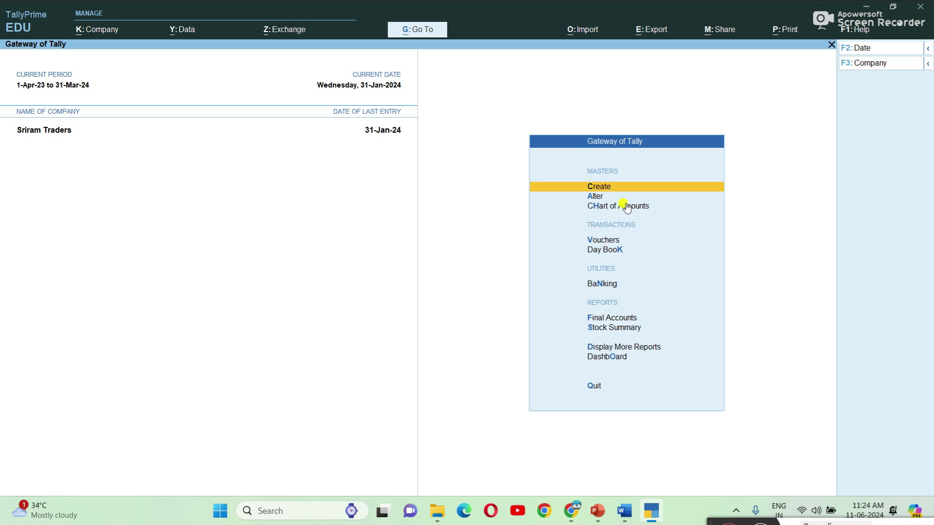
key(Return)
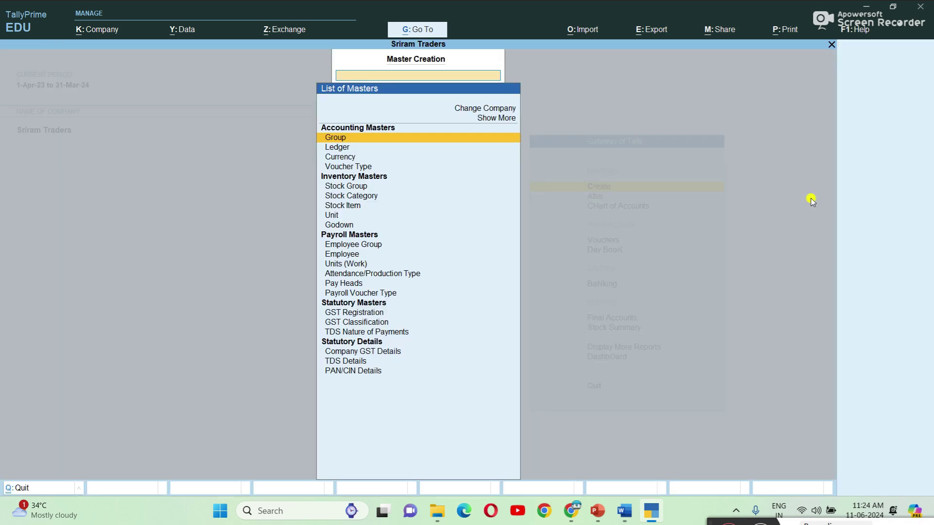
key(Down)
key(Return)
text(Re)
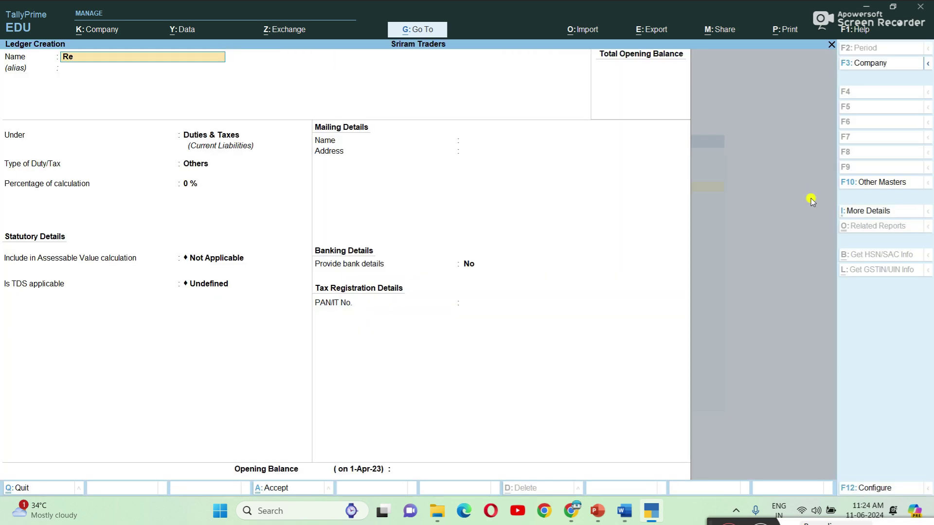
text(nt Received)
key(Return)
key(Return)
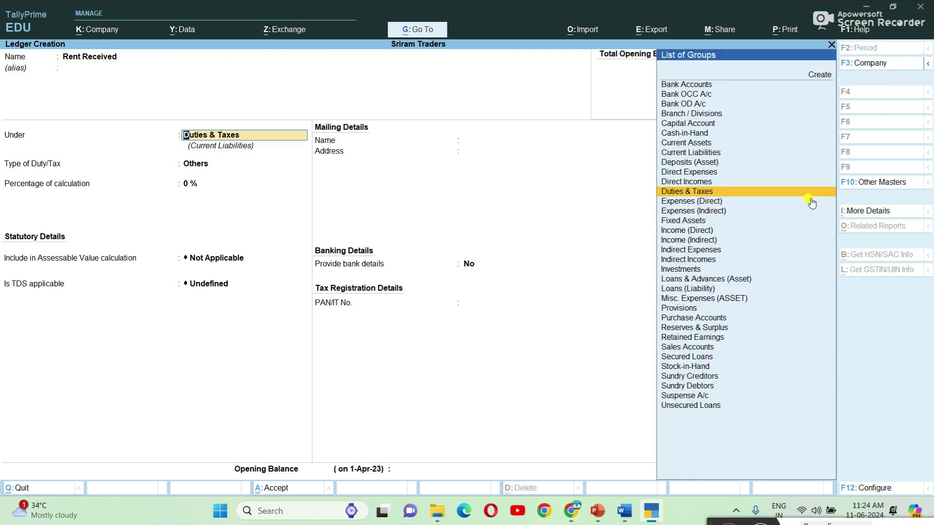
Step: Place the Rent Received ledger under the Indirect Incomes group
text(In)
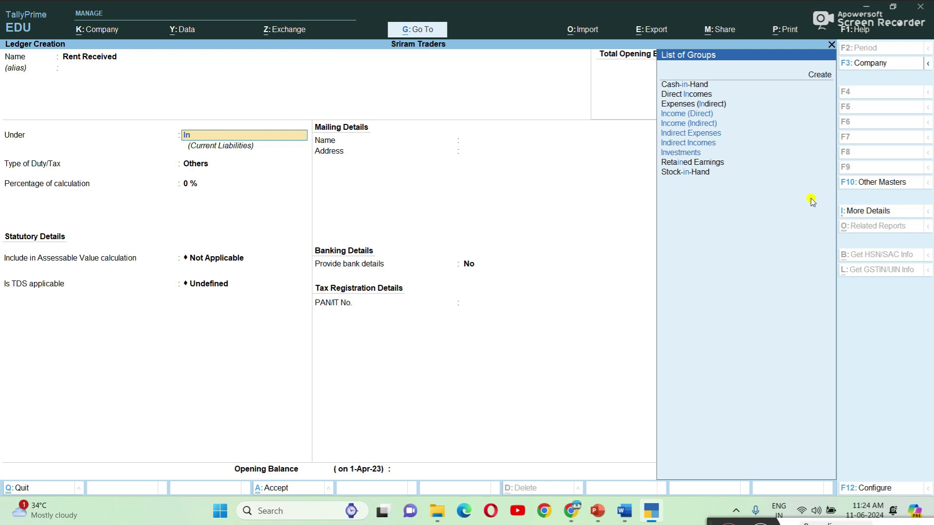
key(Down)
key(Down)
key(Down)
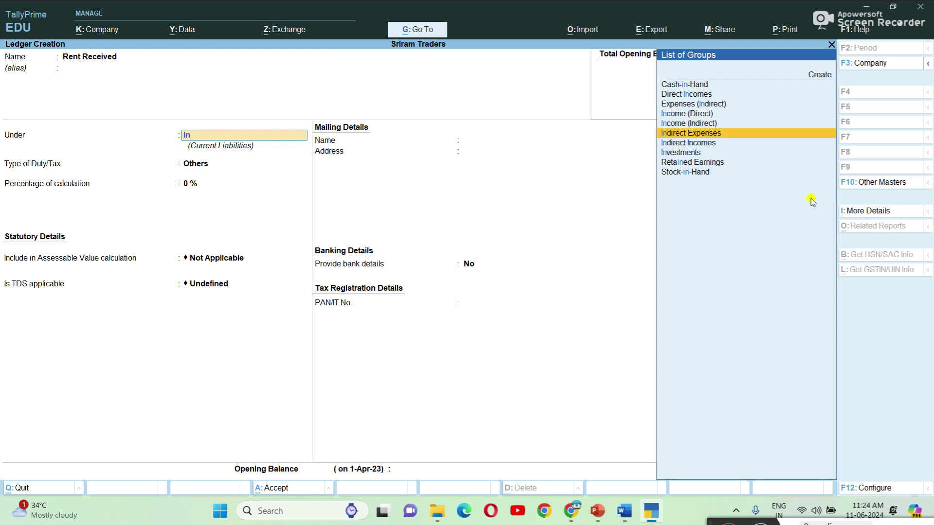
key(Return)
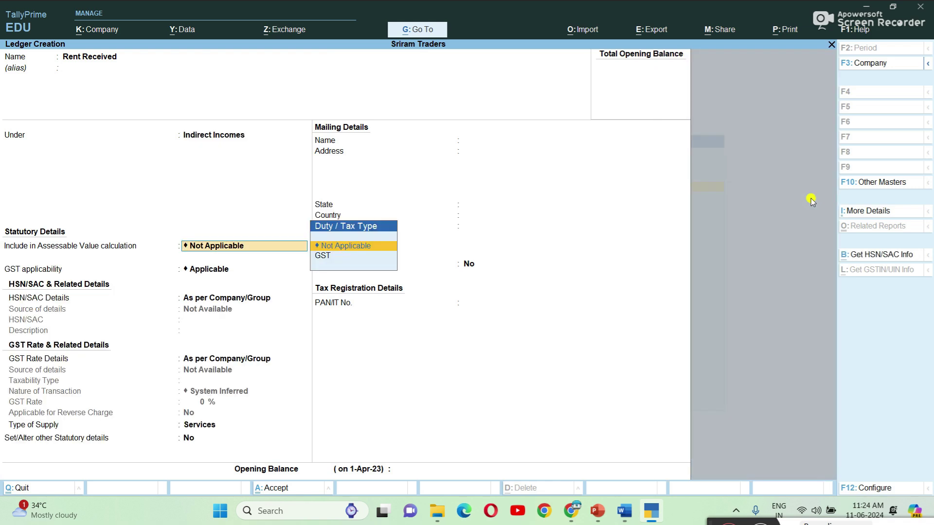
Step: Keep GST applicable for the ledger and specify HSN/SAC 87654322 with the description "Rent Received"
key(Return)
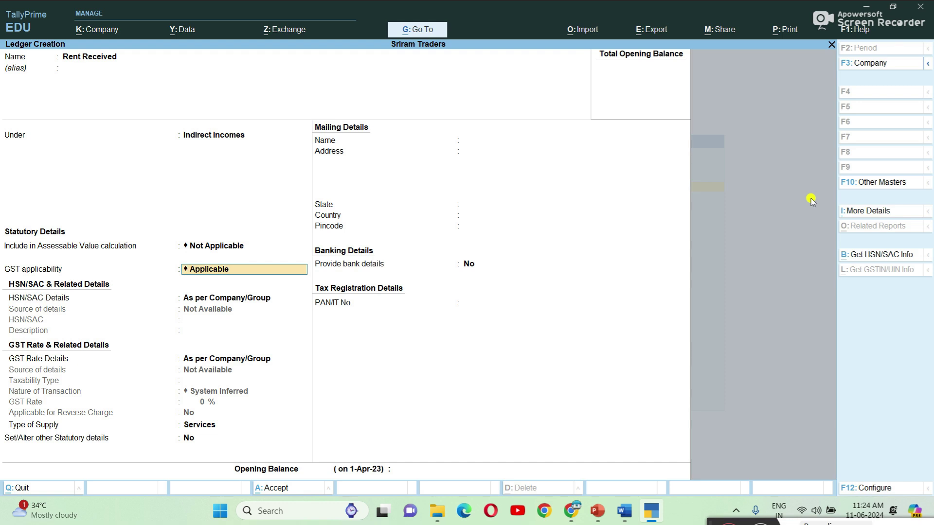
key(Return)
key(Down)
key(Return)
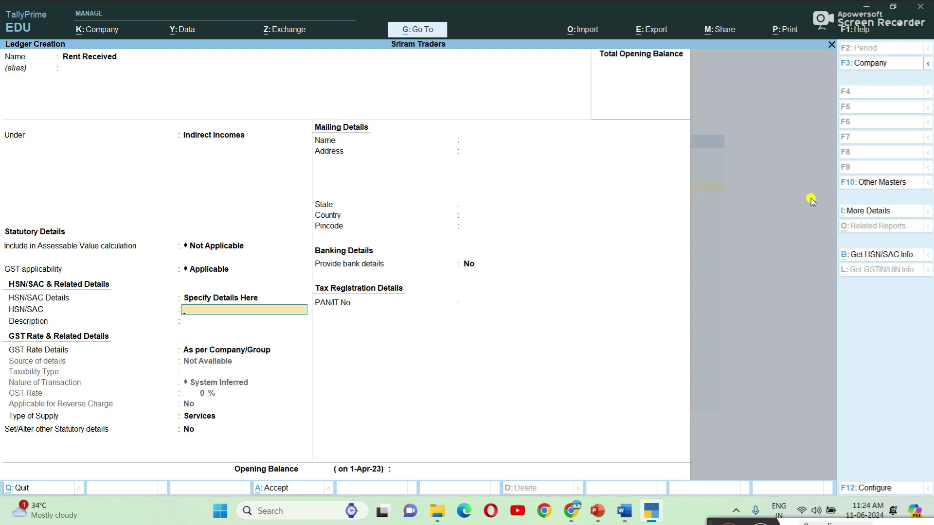
text(87654322)
key(Return)
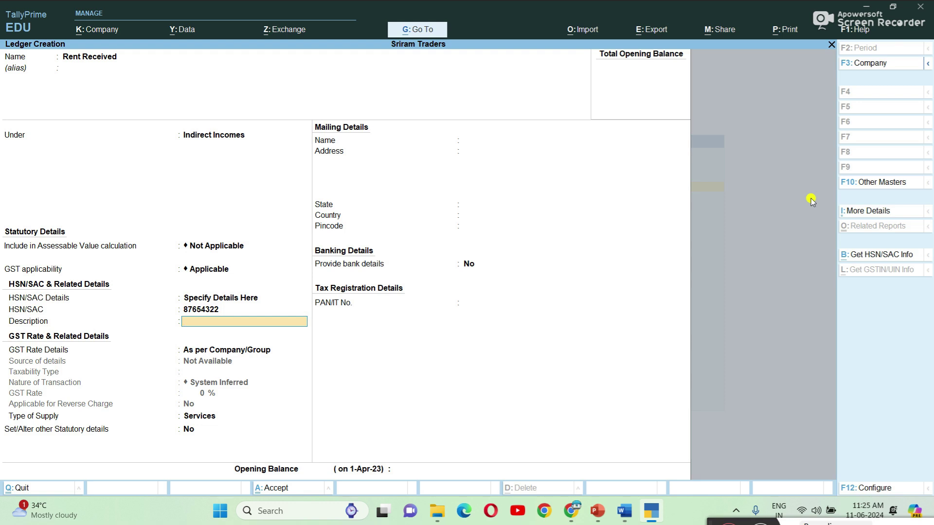
text(Rent Received)
key(Return)
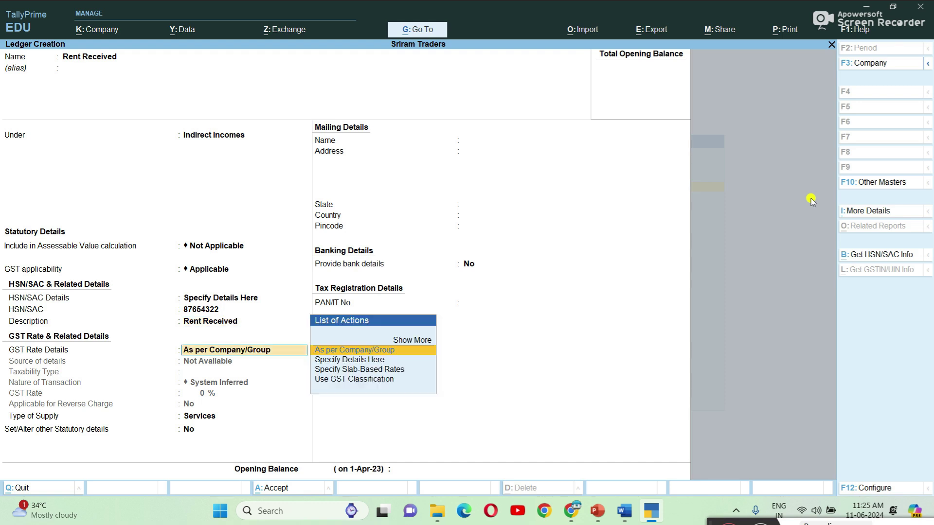
Step: Specify the ledger's GST rate details as Taxable, Local Sales - Taxable, at 18%, with reverse charge left at No
key(Down)
key(Return)
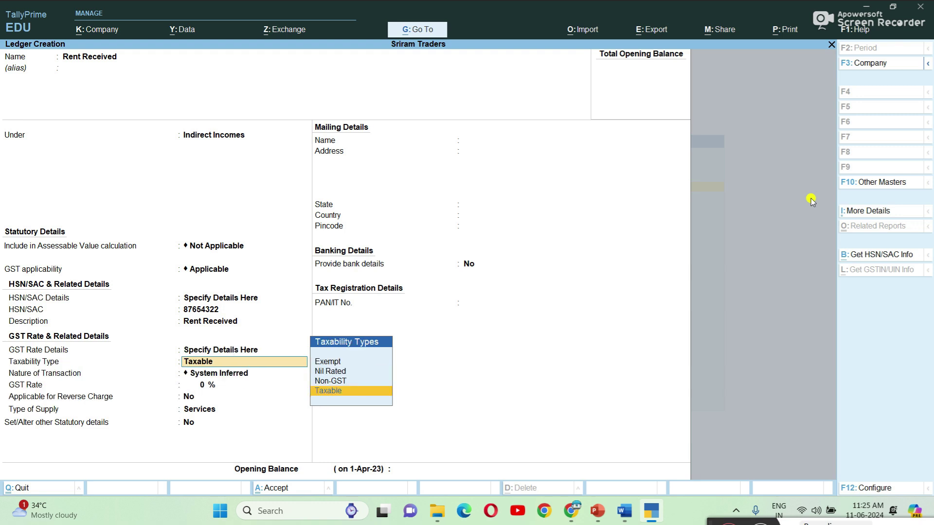
key(Return)
key(Down)
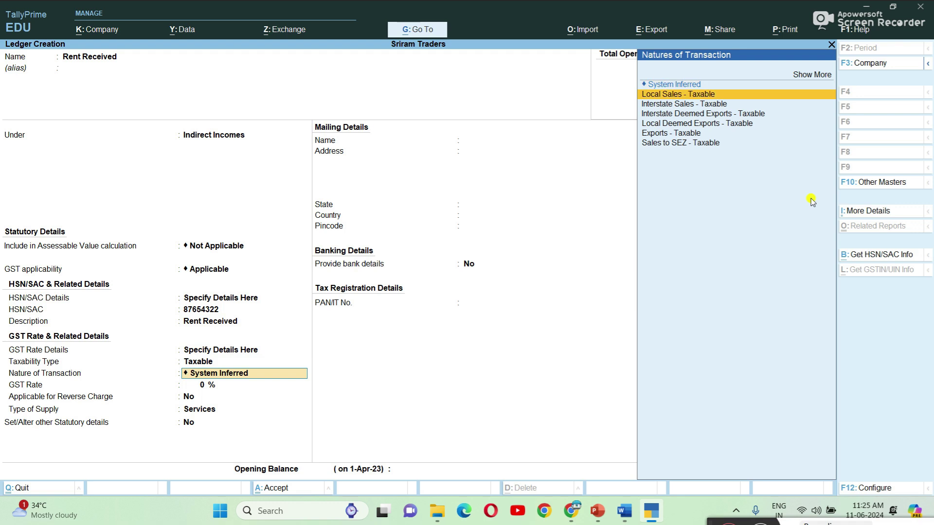
key(Return)
text(18)
key(Return)
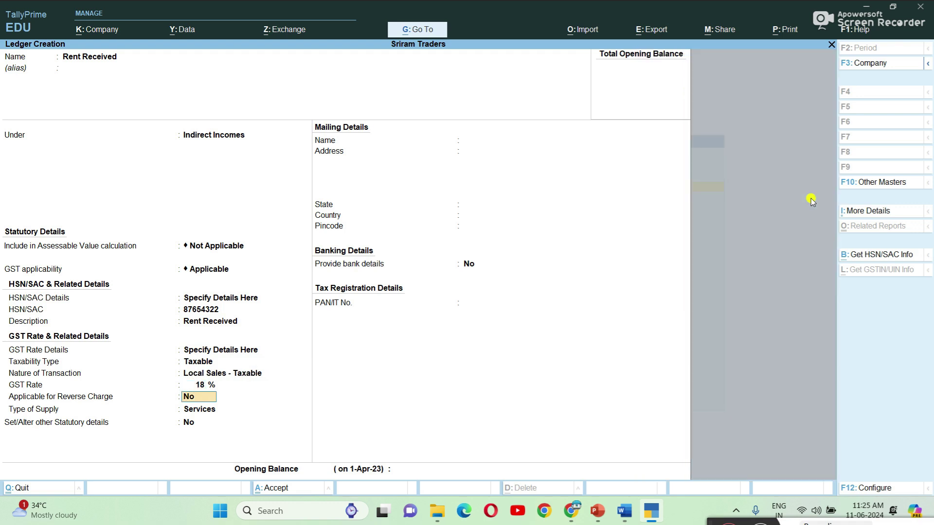
key(Return)
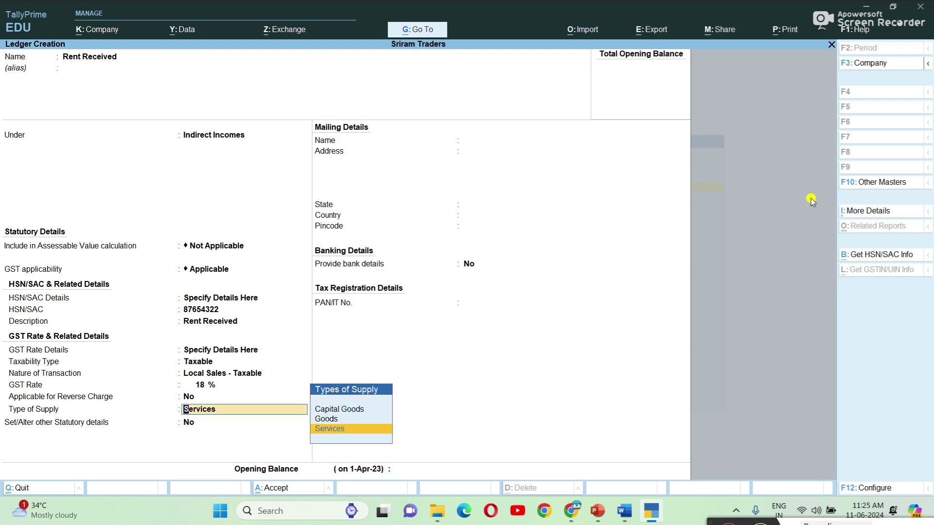
Step: Keep the type of supply as Services, leave other statutory details at No, and save the Rent Received ledger
key(Return)
key(Return)
key(Return)
key(Return)
key(Return)
Step: Name the new ledger "Vrl Compamny" and place it under the Sundry Debtors group
text(Vr)
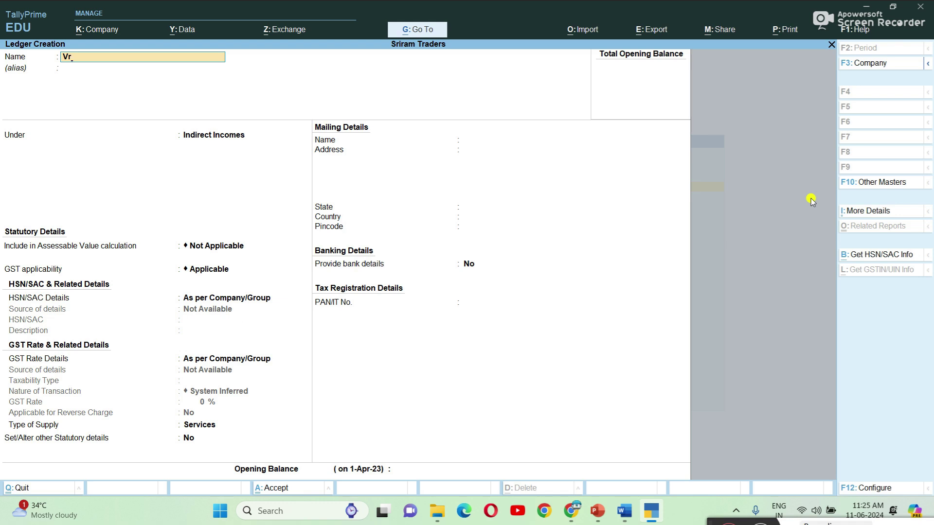
text(l Compamny)
key(Return)
text(S)
key(Down)
key(Down)
key(Down)
key(Down)
key(Return)
Step: Keep the party's bill-by-bill balances at Yes, TDS deductible at No, state Andhra Pradesh, country India, and bank details at No
key(Return)
key(Return)
key(Return)
key(Return)
key(Return)
key(Return)
key(Return)
key(Return)
key(Return)
key(Return)
key(Return)
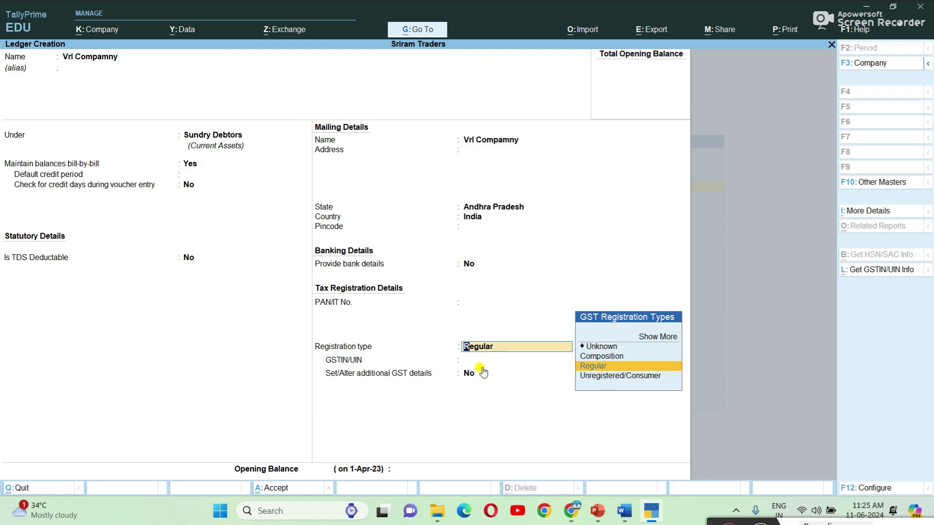
Step: Set the party's GST registration type to Unregistered/Consumer and save the Vrl Compamny ledger
key(Down)
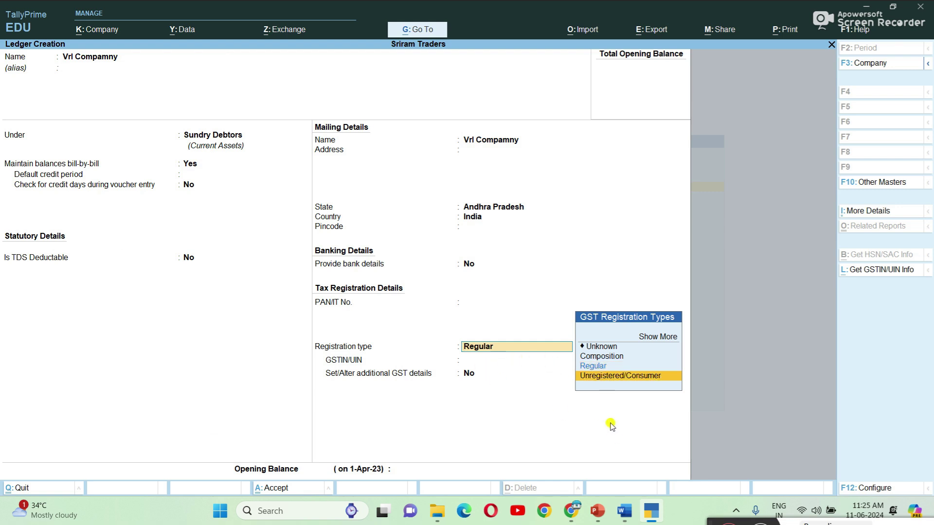
key(Return)
key(Return)
key(Return)
key(Return)
key(Return)
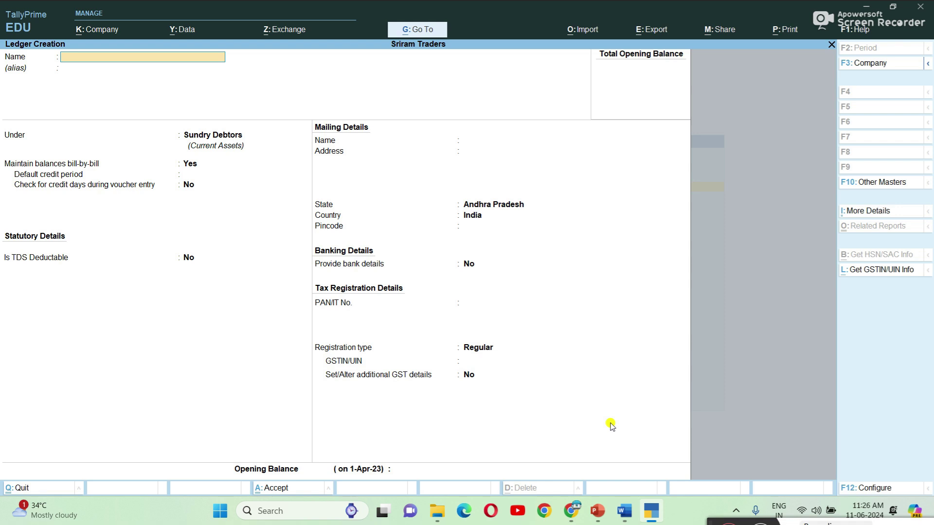
Step: Leave ledger creation and start a new sales voucher
key(Escape)
key(Return)
key(Escape)
key(Down)
key(Down)
key(Down)
key(Return)
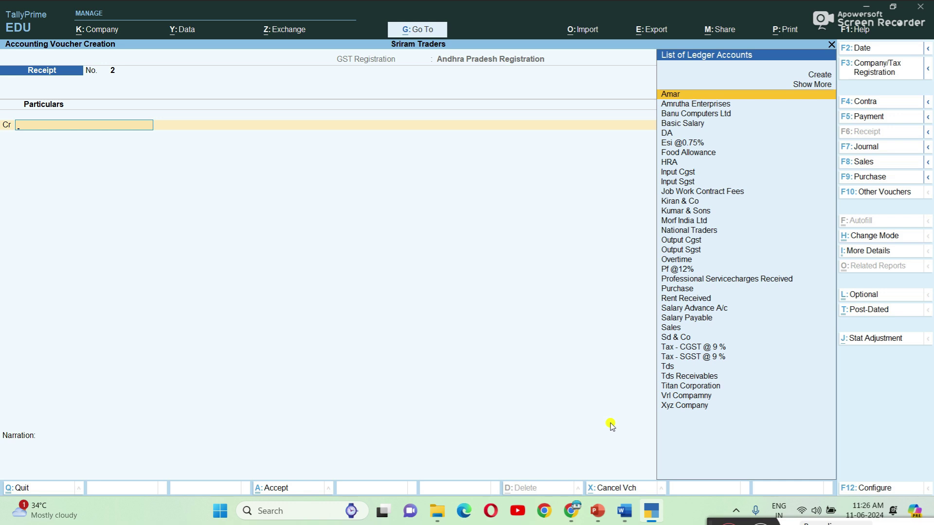
click(863, 163)
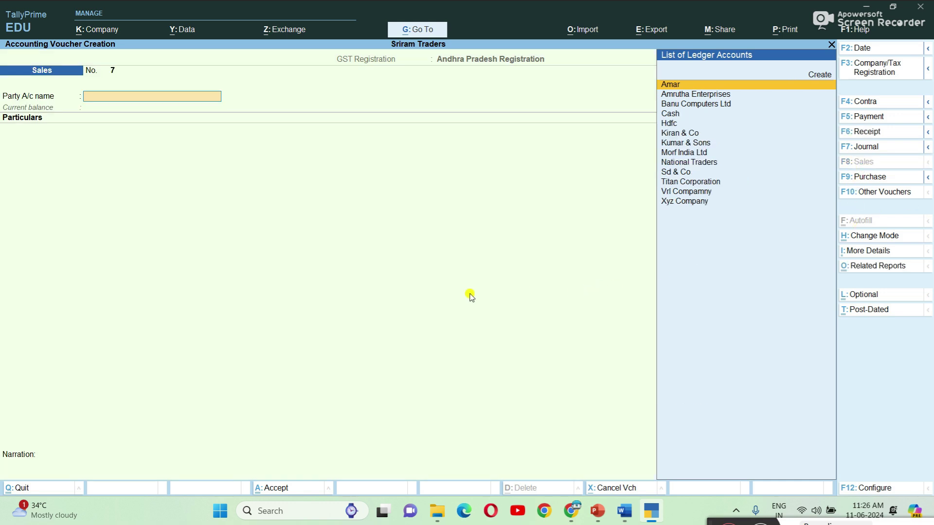
Step: Choose Vrl Compamny as the party account of the sales voucher
key(Down)
key(Down)
key(Down)
key(Down)
key(Down)
key(Down)
key(Down)
key(Down)
key(Down)
key(Down)
key(Down)
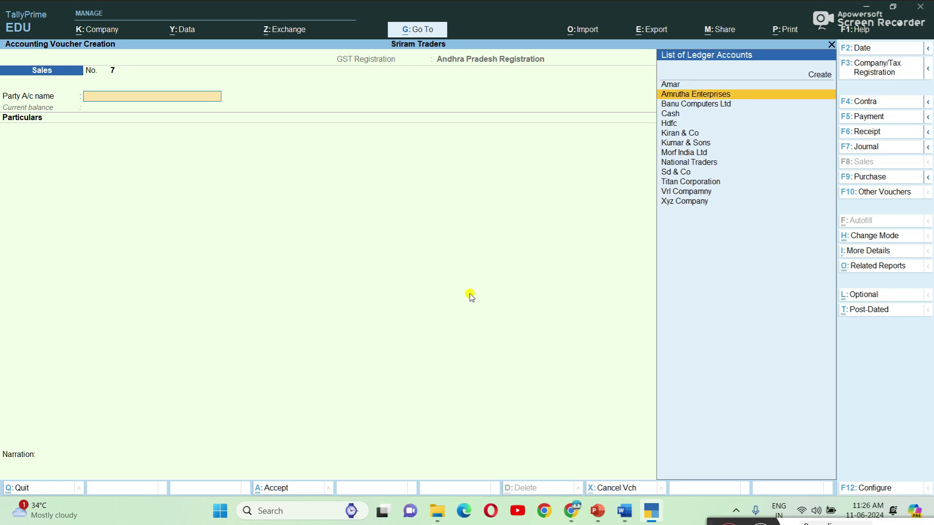
key(Return)
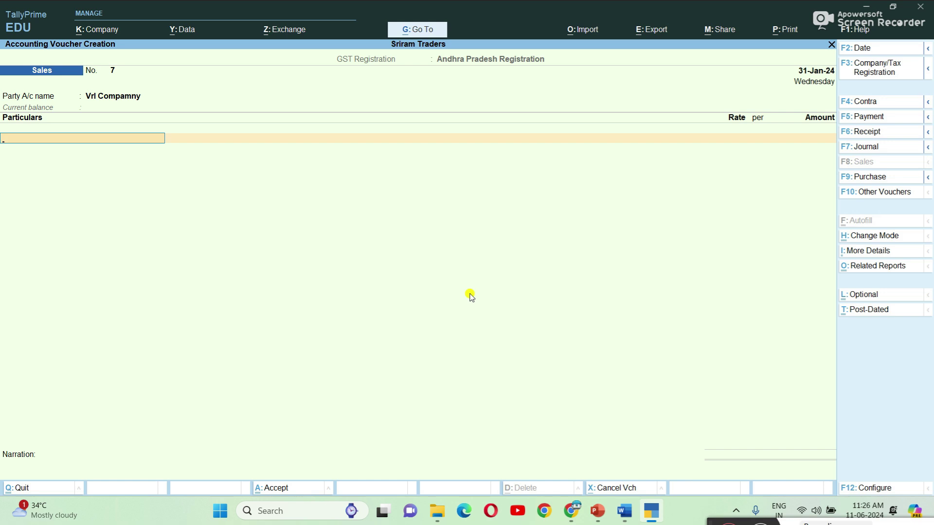
Step: Add the Rent Received ledger to the sales voucher with an amount of 50,000
text(re)
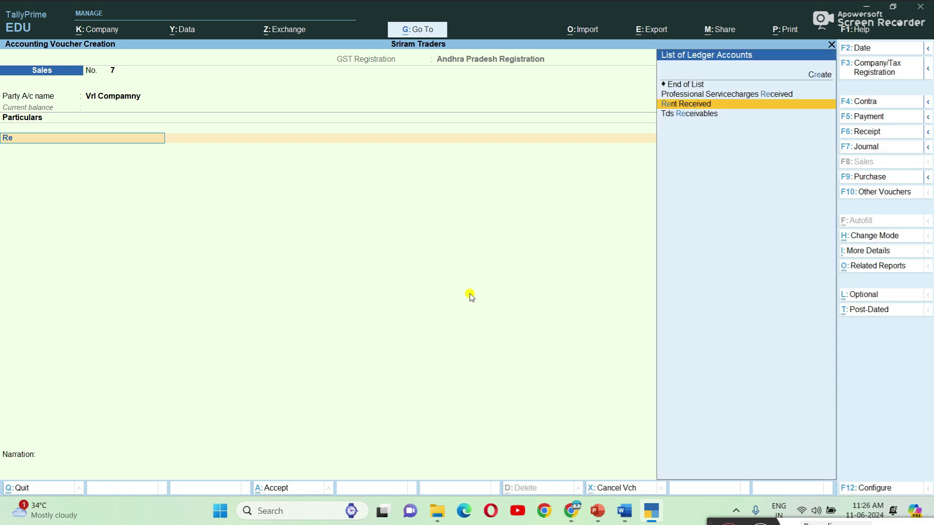
key(Return)
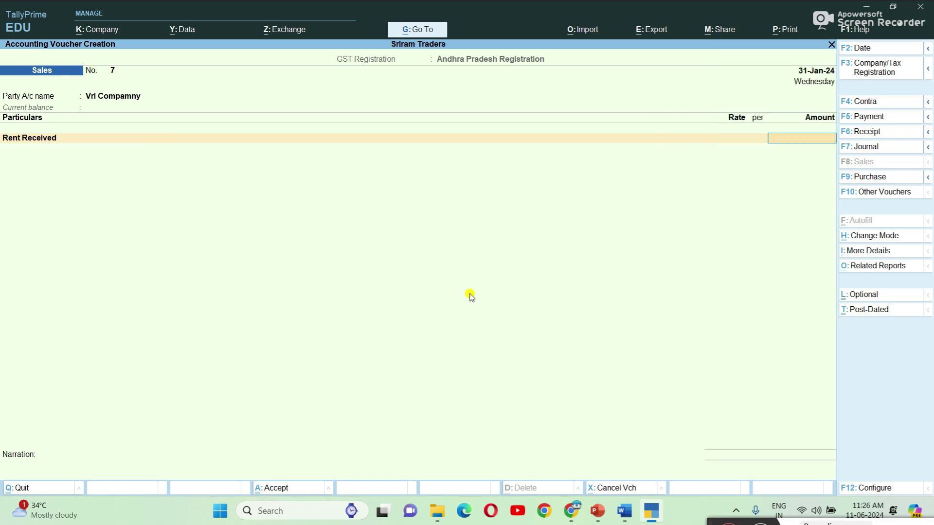
text(50000)
key(Return)
Step: Add Output Sgst and Output Cgst to the sales voucher, accepting 4,500 for each
text(Ou)
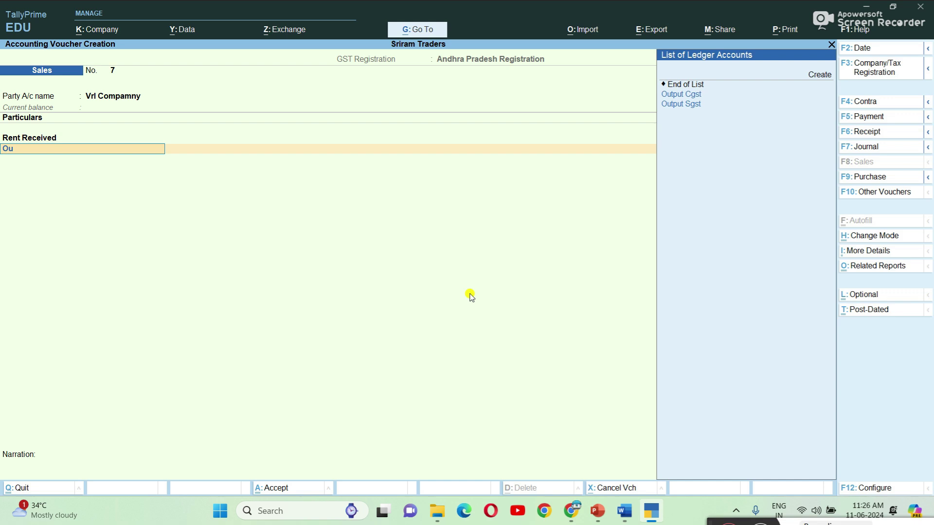
key(Down)
key(Return)
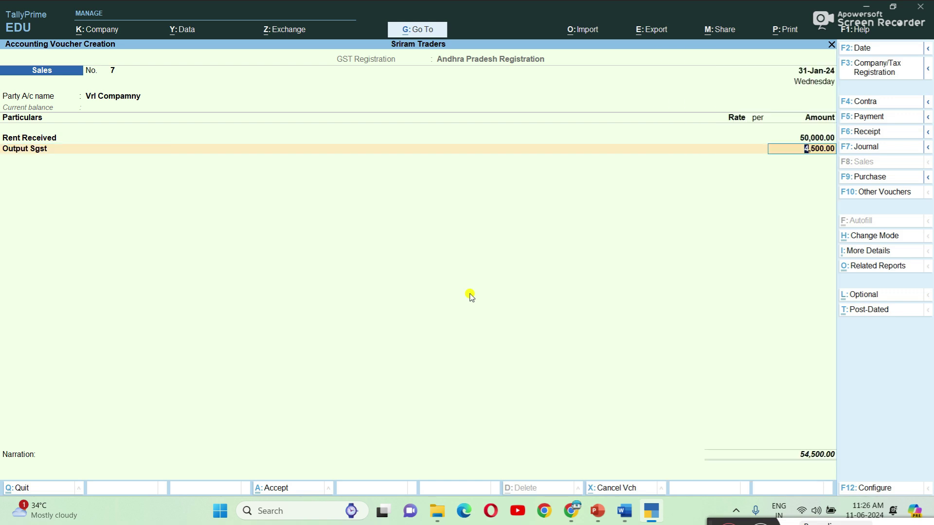
key(Return)
text(Ou)
key(Down)
key(Up)
key(Return)
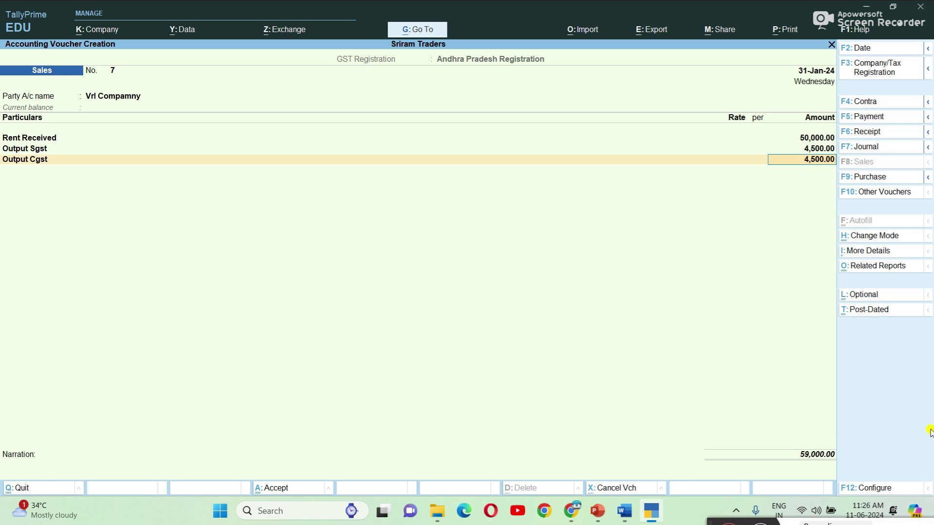
key(Return)
Step: Allocate the 59,000 bill to New Ref 7 and save the sales voucher without a narration
key(Return)
key(Return)
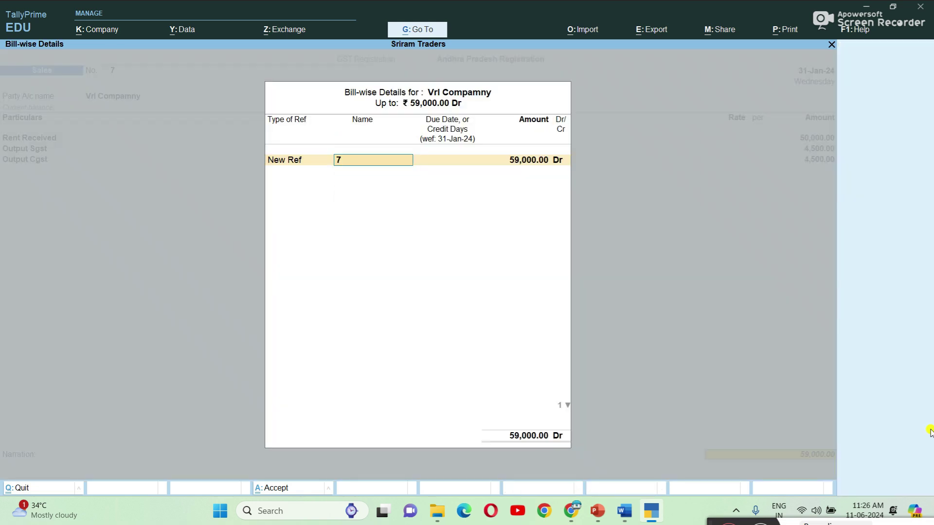
key(Return)
key(Return)
key(Return)
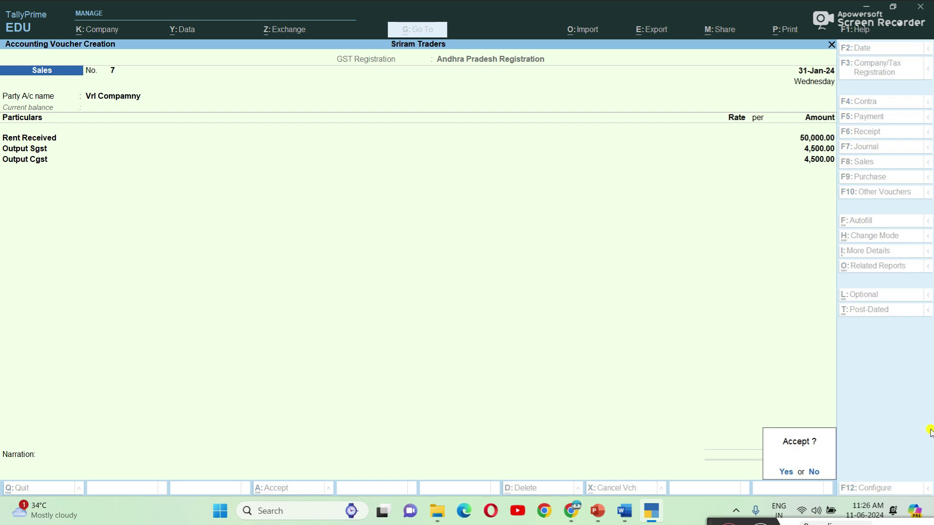
key(Return)
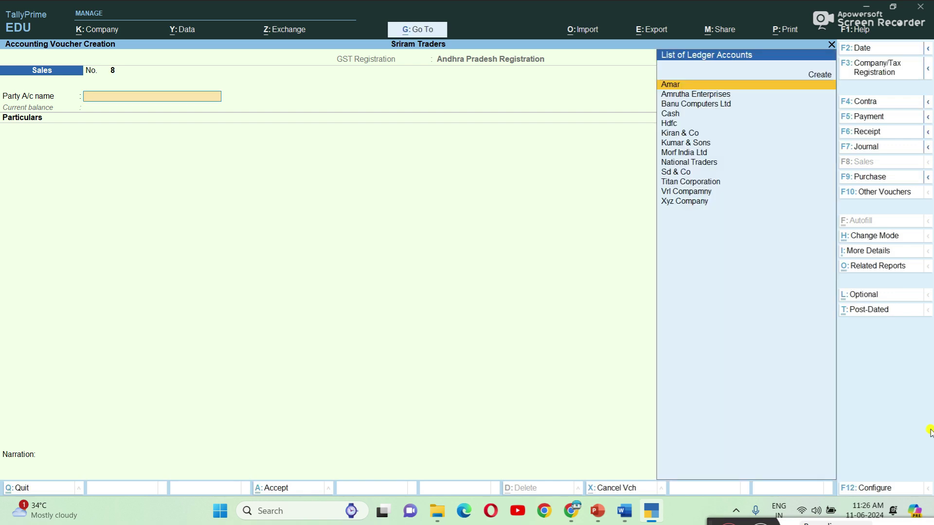
Step: Leave sales voucher entry and open the account books among the accounting reports
key(Escape)
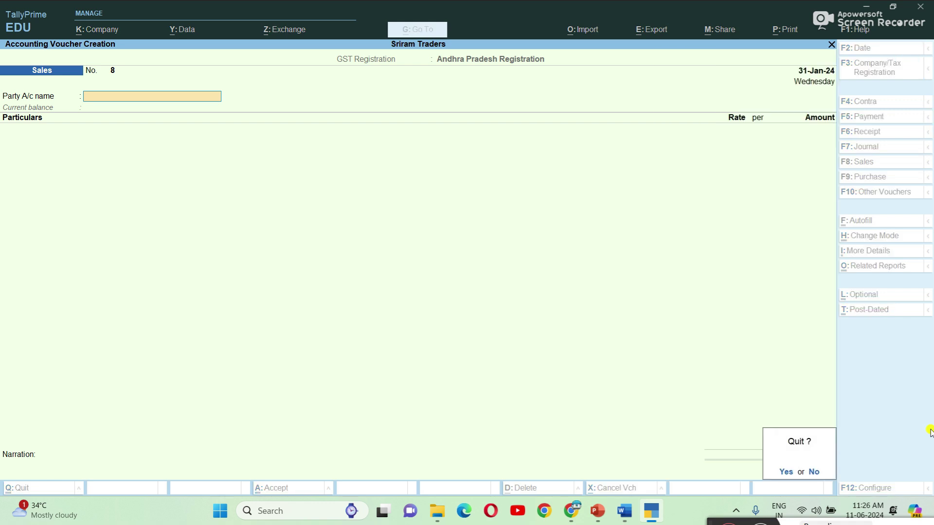
key(y)
key(Down)
key(Down)
key(Down)
key(Down)
key(Down)
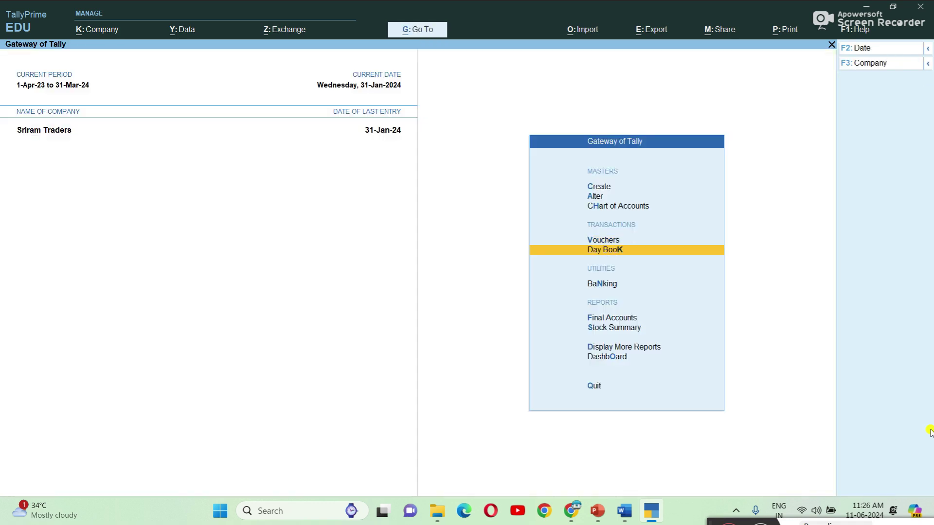
key(Return)
key(Down)
key(Down)
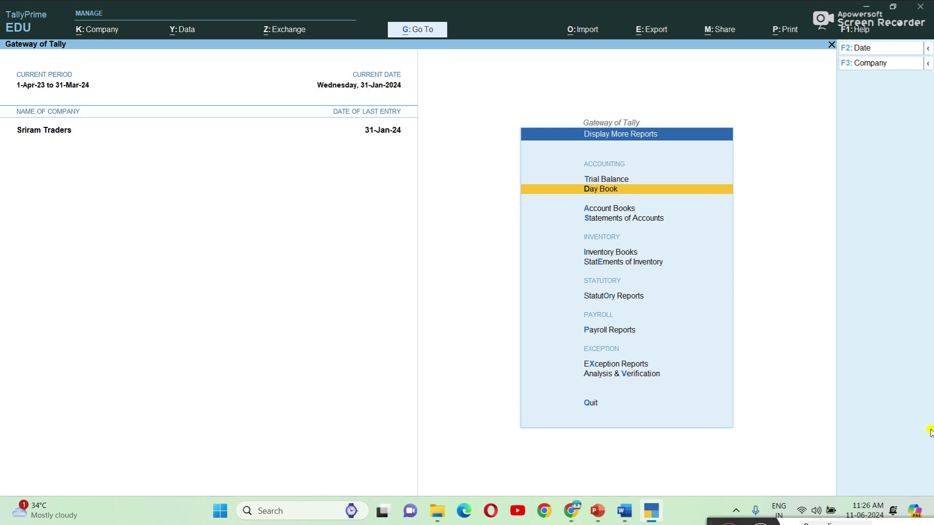
key(Return)
Step: Display the ledger vouchers of Vrl Compamny to check the rent invoice
key(Down)
key(Down)
key(Up)
key(Up)
key(Down)
key(Return)
key(Down)
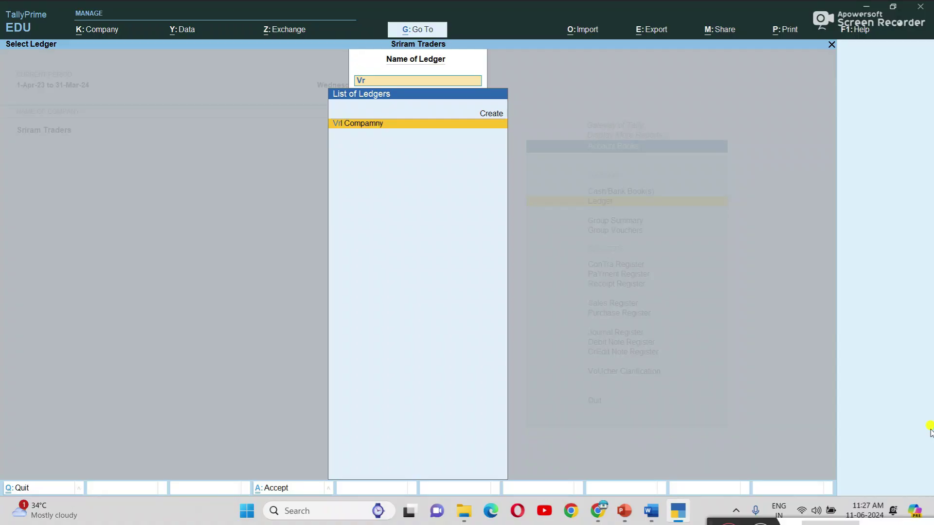
key(Return)
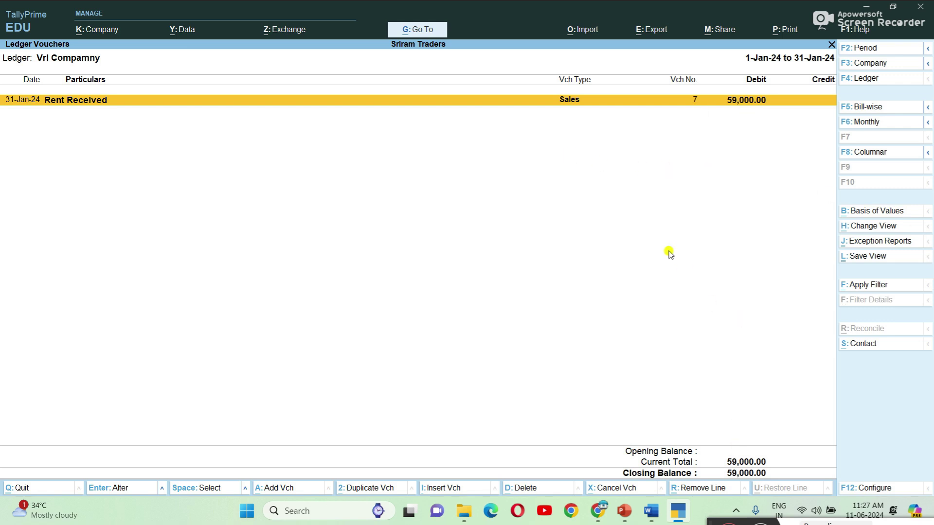
Step: Close the ledger report and start a new receipt voucher
key(Escape)
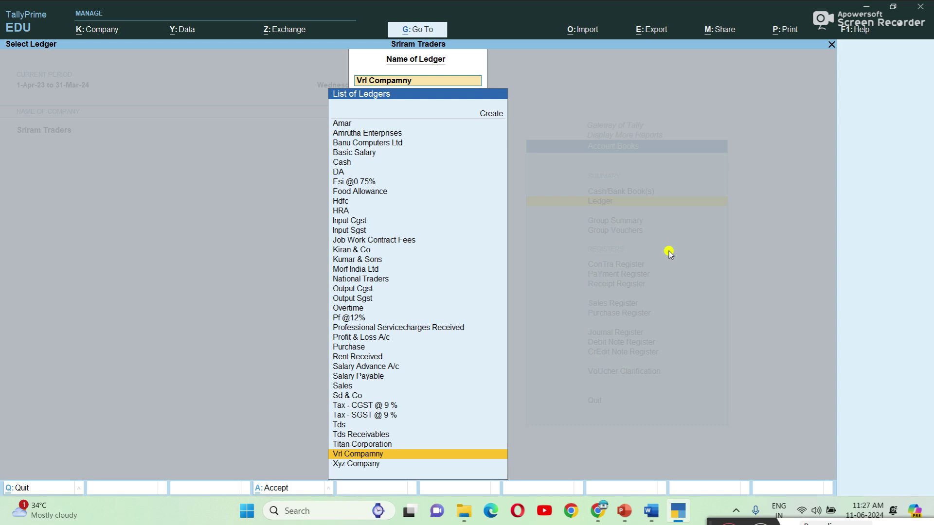
key(Escape)
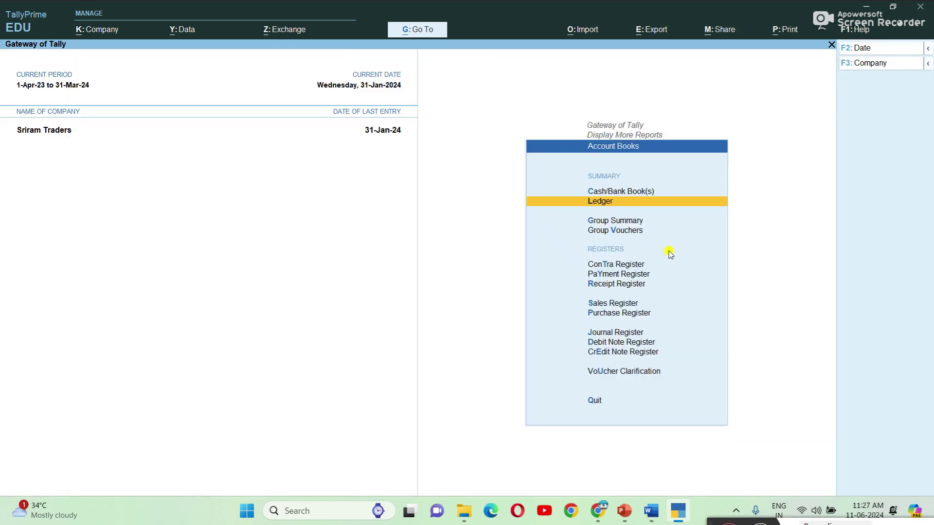
key(Escape)
key(Escape)
key(Down)
key(Down)
key(Down)
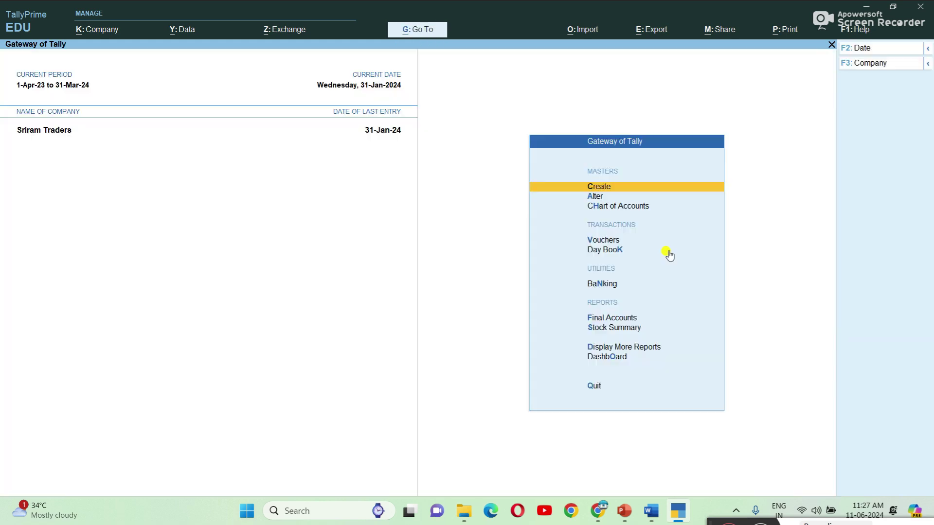
key(Down)
key(Down)
key(Down)
key(Return)
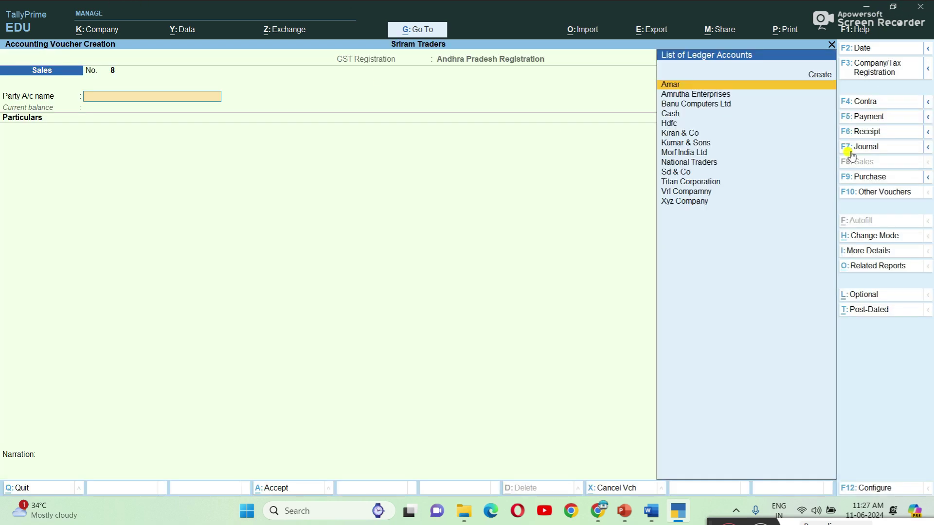
key(F6)
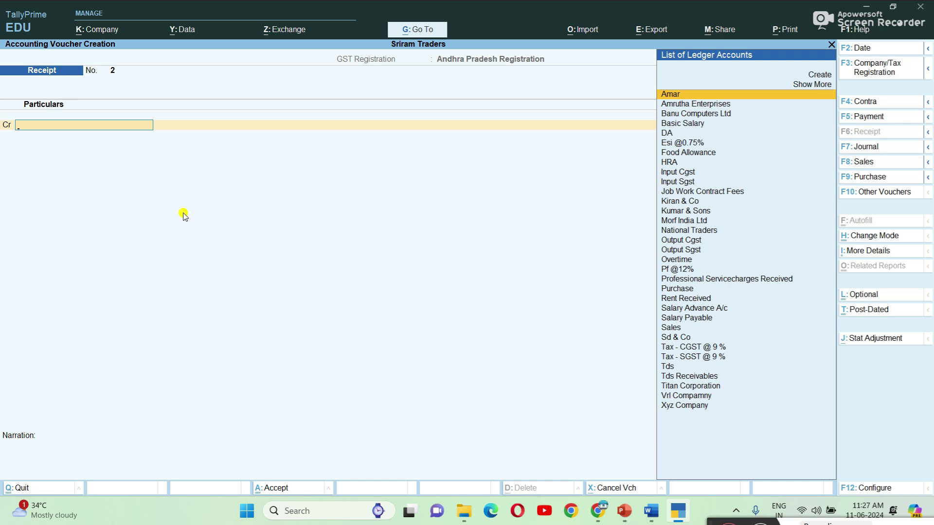
Step: Credit Vrl Compamny with 59,000 in the receipt voucher, allocated as Agst Ref to pending bill 7
text(Vrl)
key(Return)
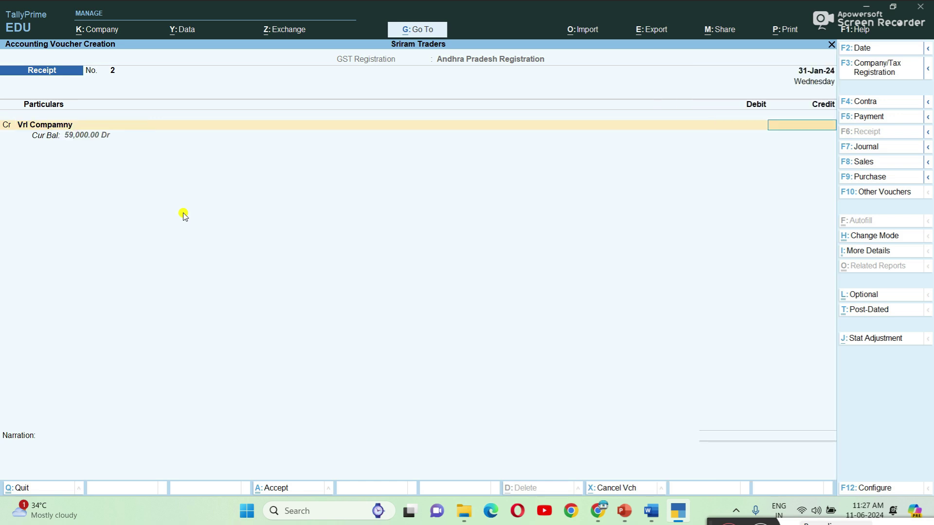
text(59000)
key(Return)
key(Return)
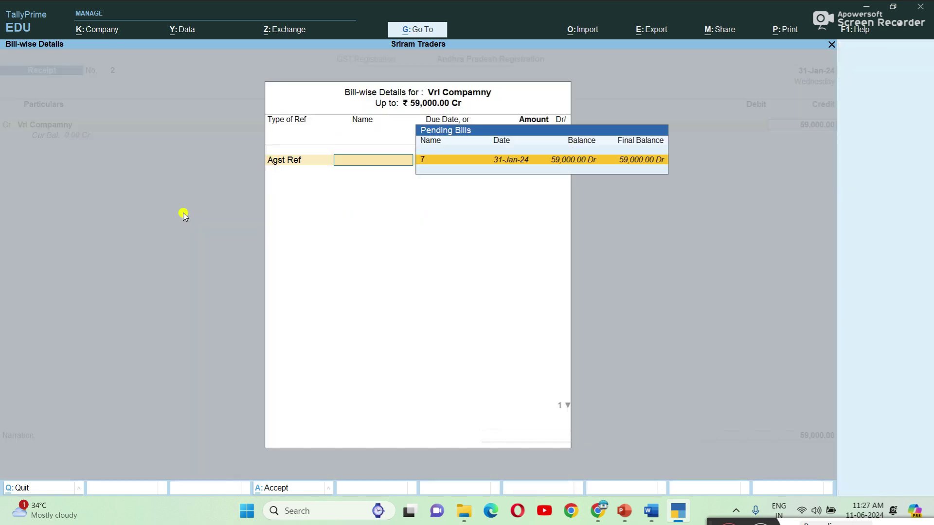
key(Return)
key(Return)
key(Return)
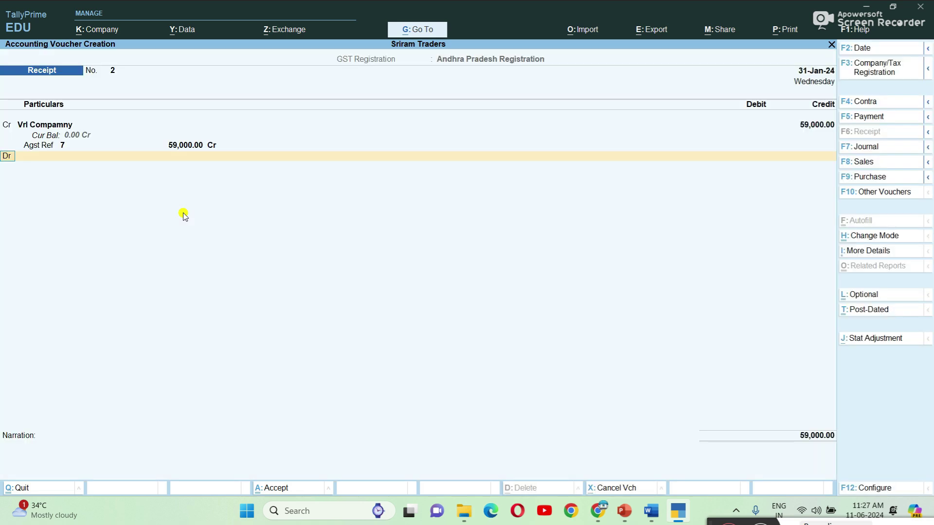
Step: Debit Tds Receivables with 5,000, checking the amount in the Word document's VRL Company receipt entry before returning to TallyPrime
key(Return)
text(Tds)
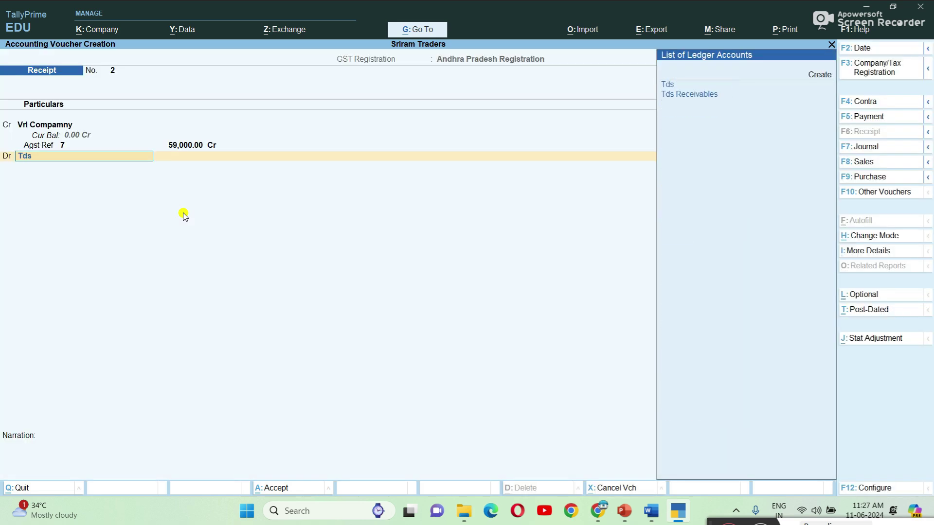
key(Down)
key(Return)
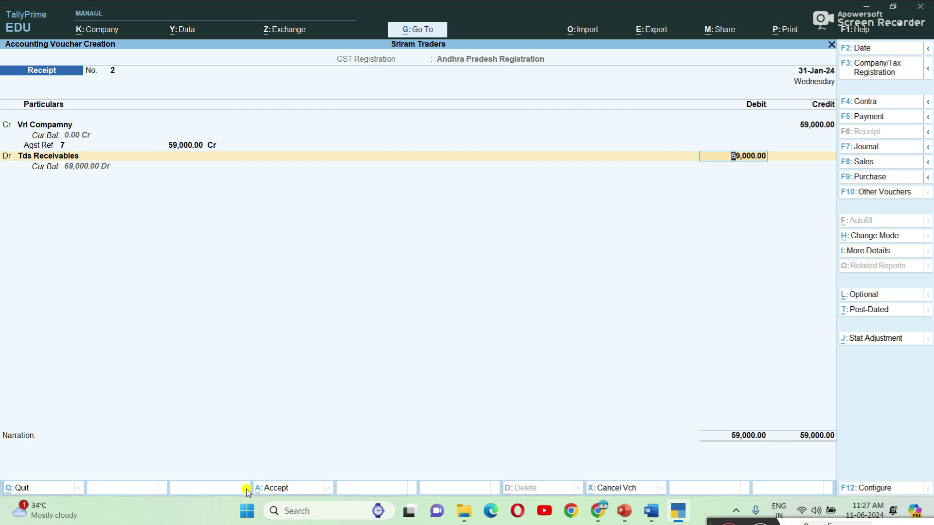
click(651, 511)
scroll(458, 331, down, 5)
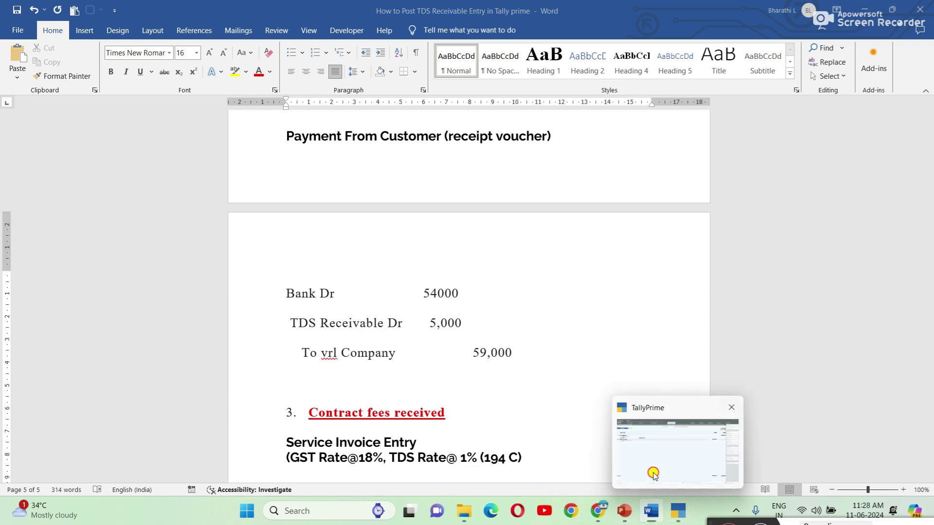
click(652, 474)
text(5000)
key(Return)
key(Return)
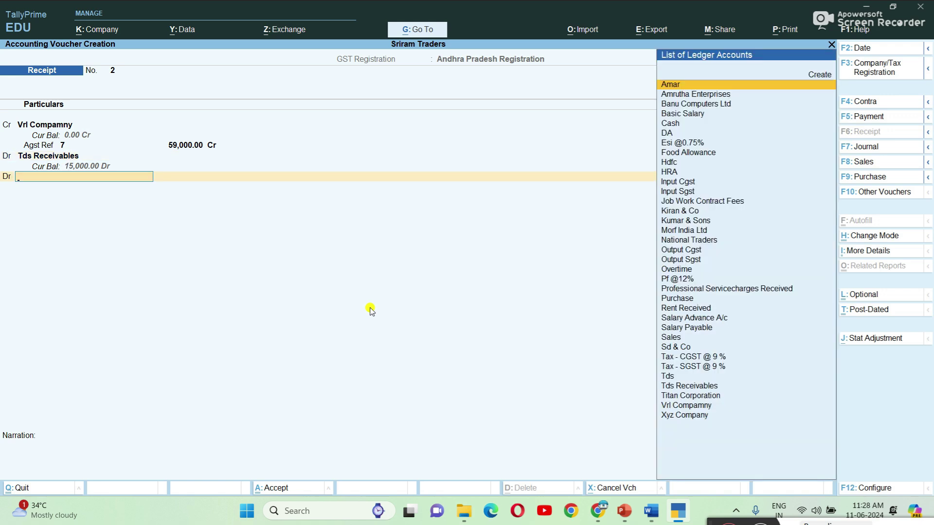
Step: Debit Hdfc with 54,000 in the receipt voucher, allocated to Vrl Compamny as Cheque/DD dated 31-Jan-24
text(Ba)
key(BackSpace)
key(BackSpace)
text(H)
key(Down)
key(Return)
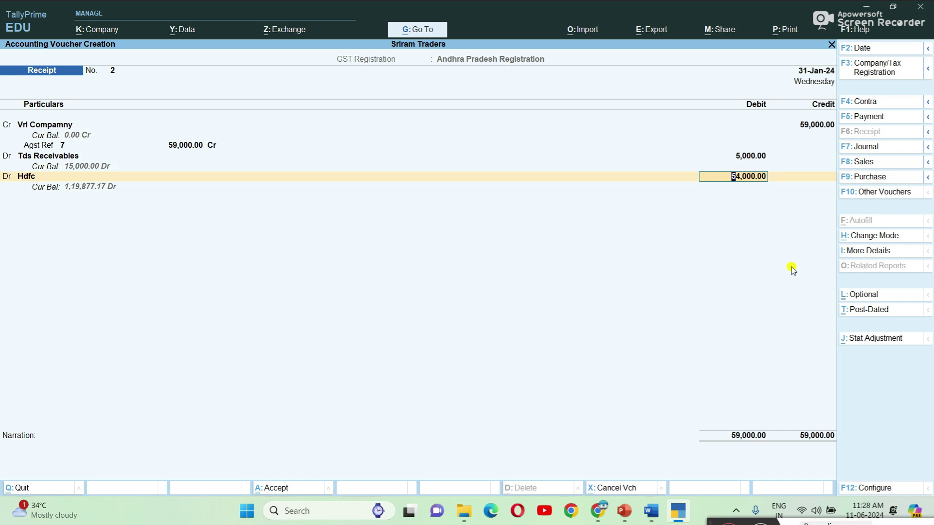
key(Return)
key(Return)
key(Return)
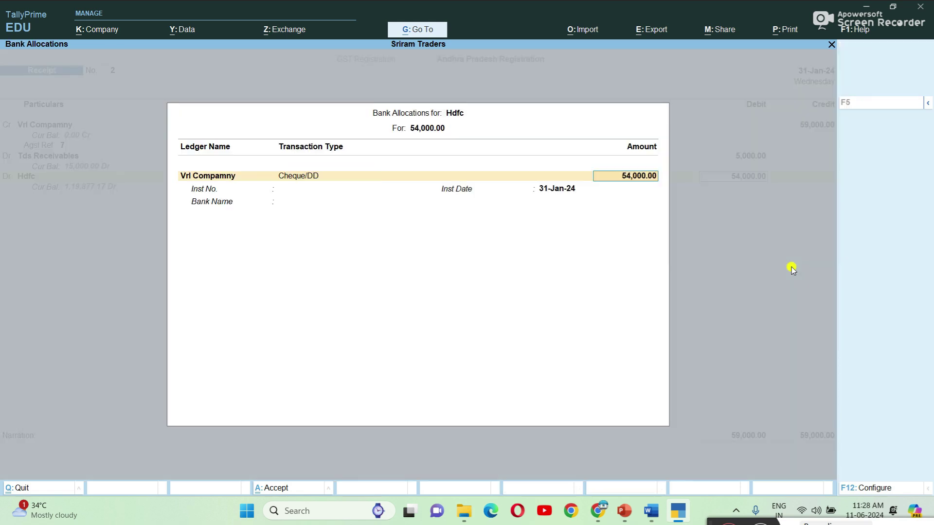
key(Return)
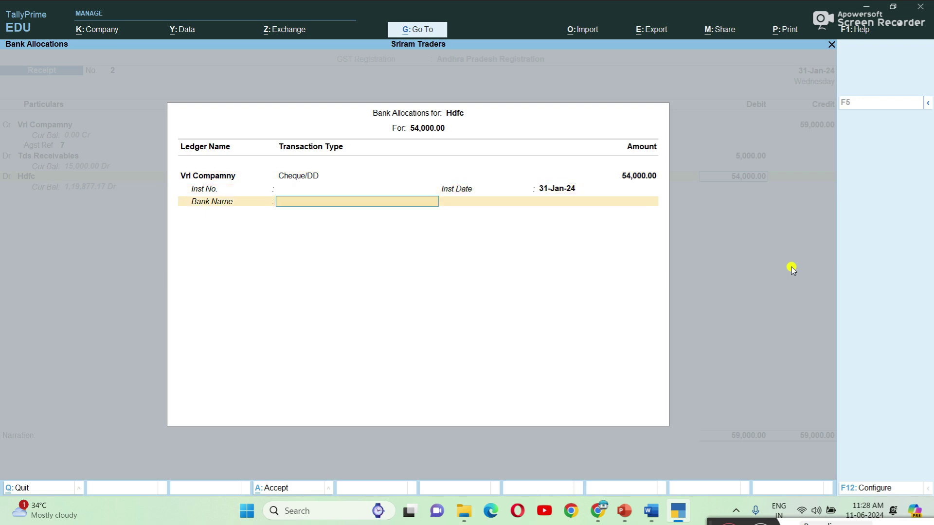
key(Return)
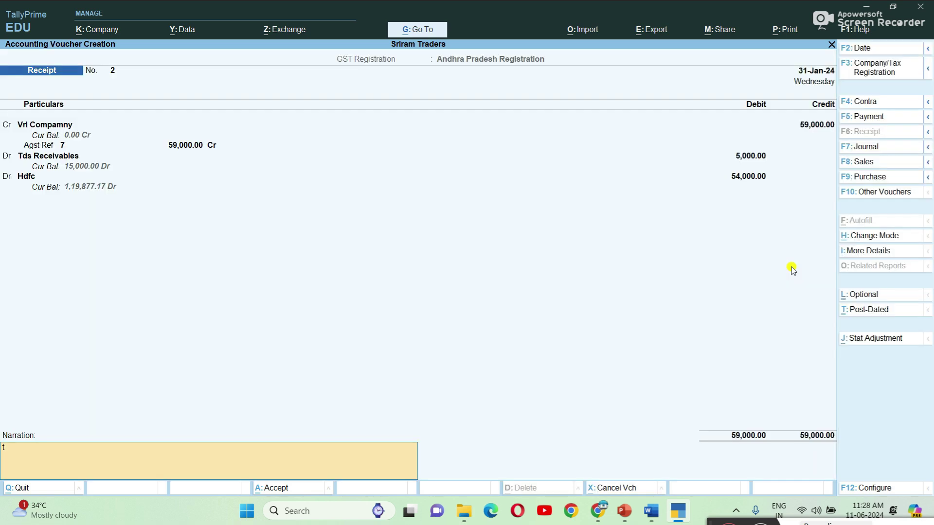
text(tds dedected @10%)
key(Return)
key(Return)
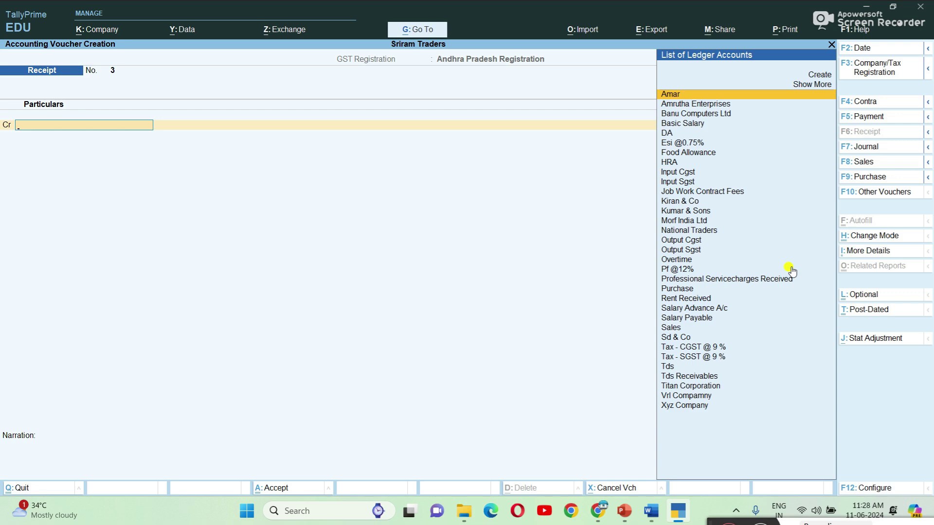
Step: Switch to the Word document and examine the service invoice and customer payment entries for contract fees received
key(alt+Tab)
scroll(464, 340, down, 15)
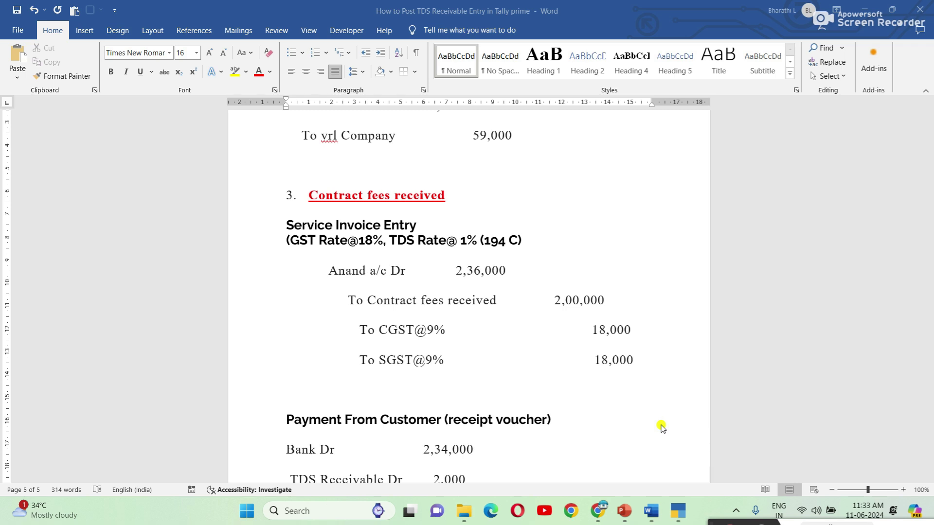
mouse_move(616, 508)
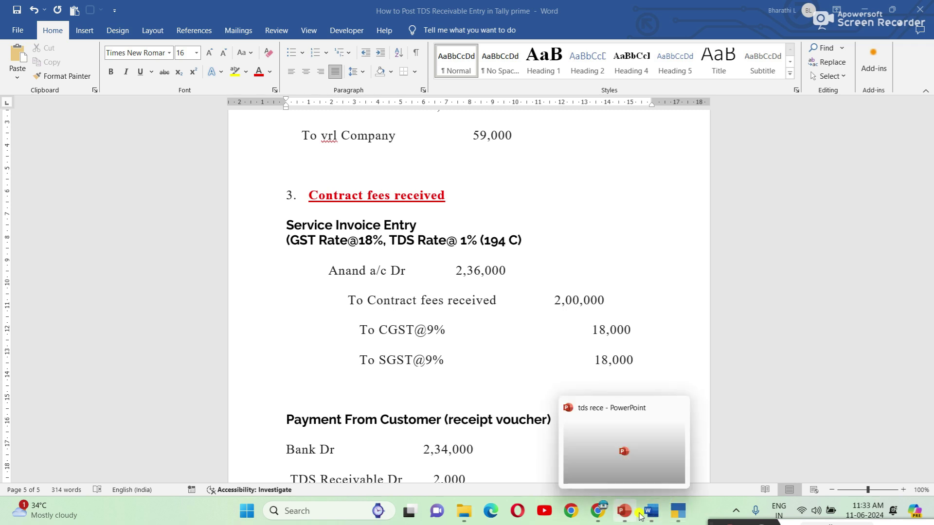
click(686, 481)
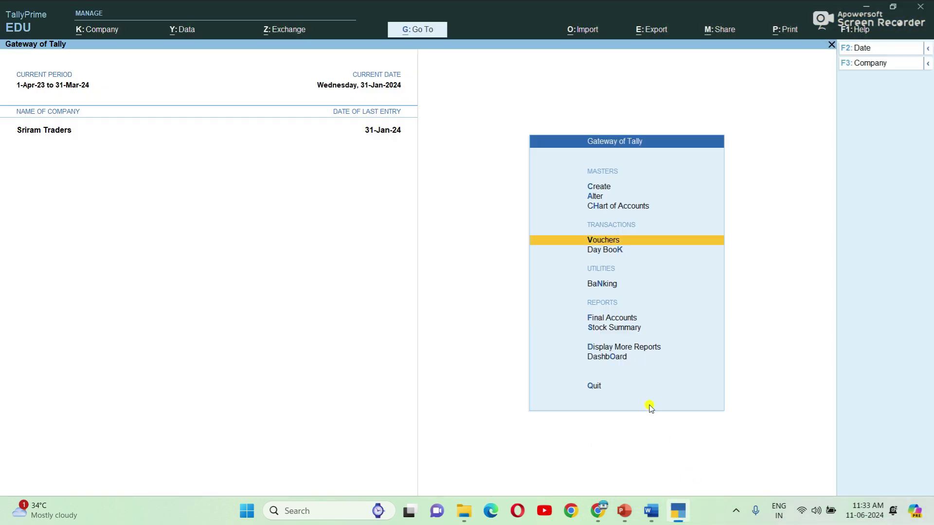
mouse_move(651, 509)
click(647, 455)
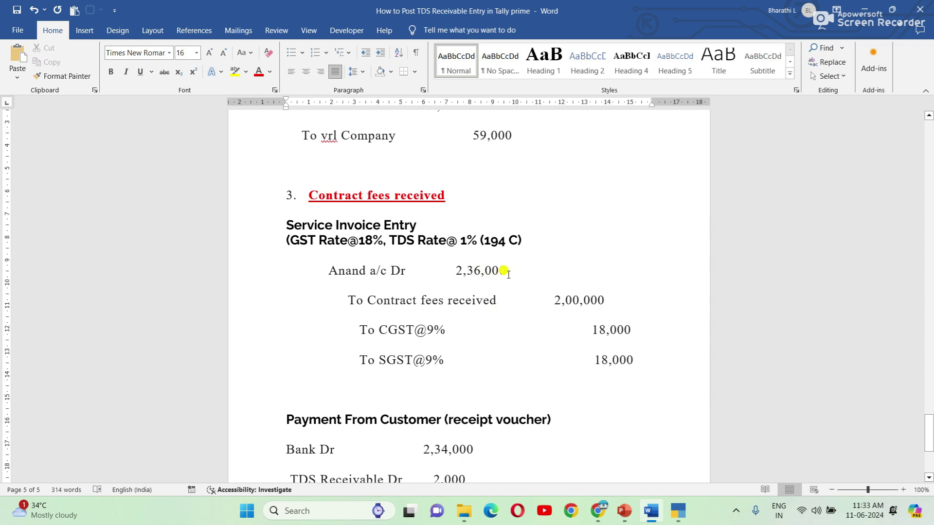
scroll(507, 274, down, 5)
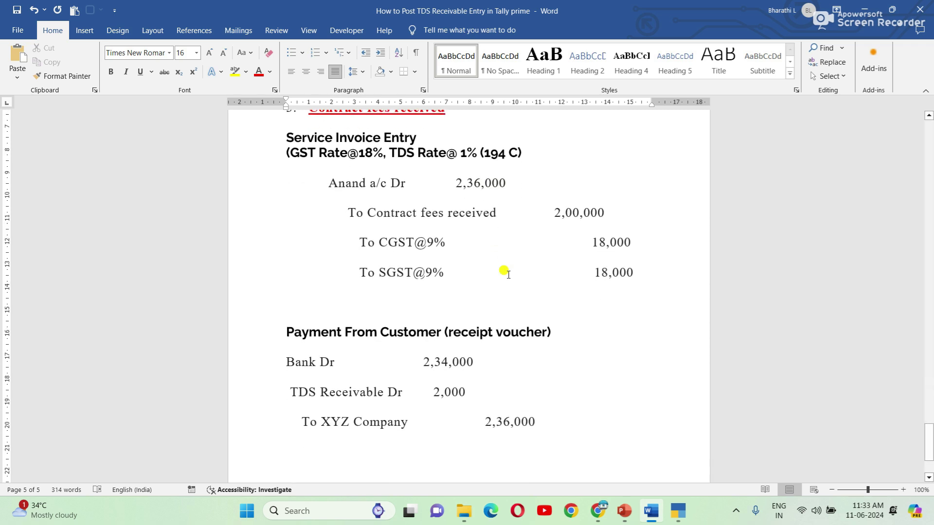
scroll(508, 274, down, 1)
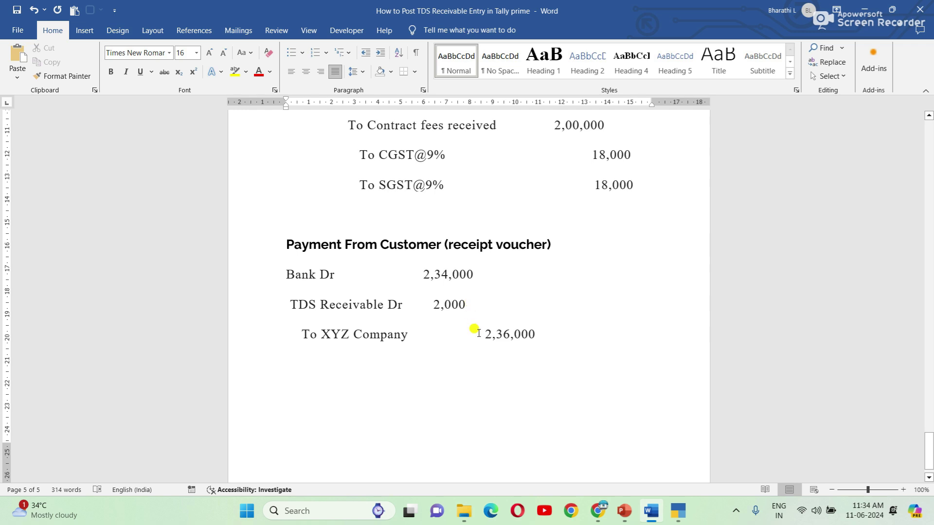
scroll(496, 331, down, 1)
scroll(496, 328, up, 5)
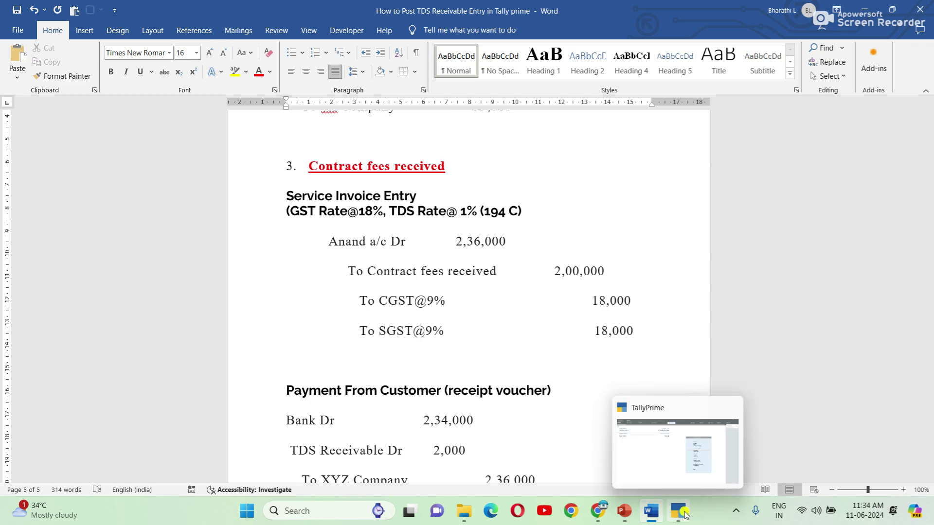
Step: Return to TallyPrime and start a new ledger named Contract Services Fees Received
click(675, 459)
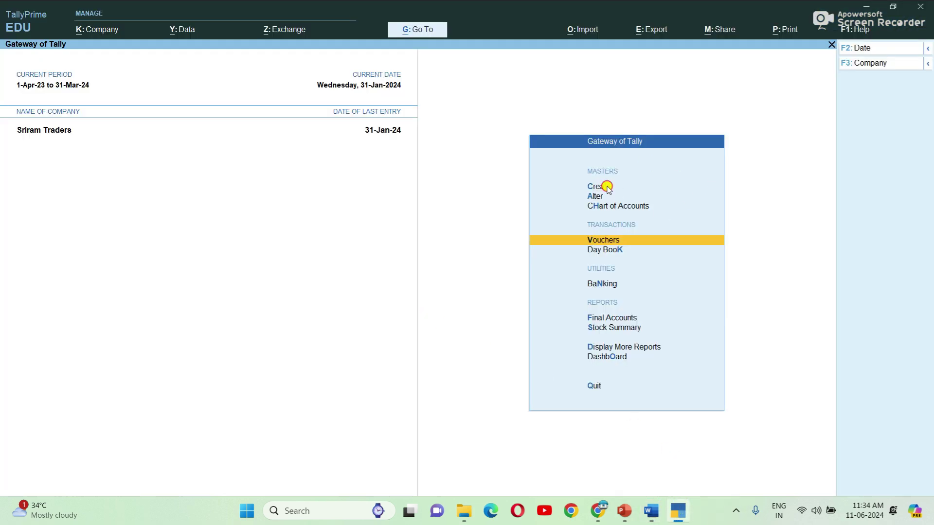
click(605, 188)
key(Down)
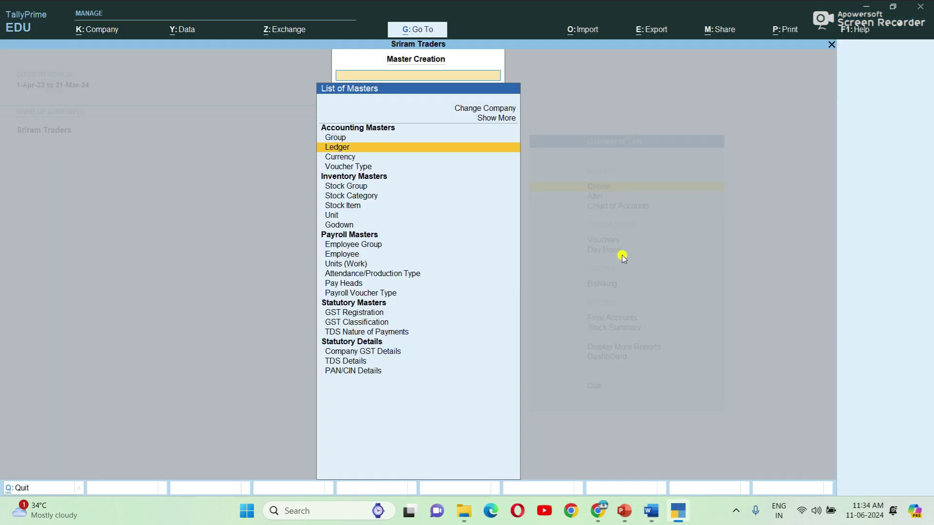
key(Return)
text(Contr)
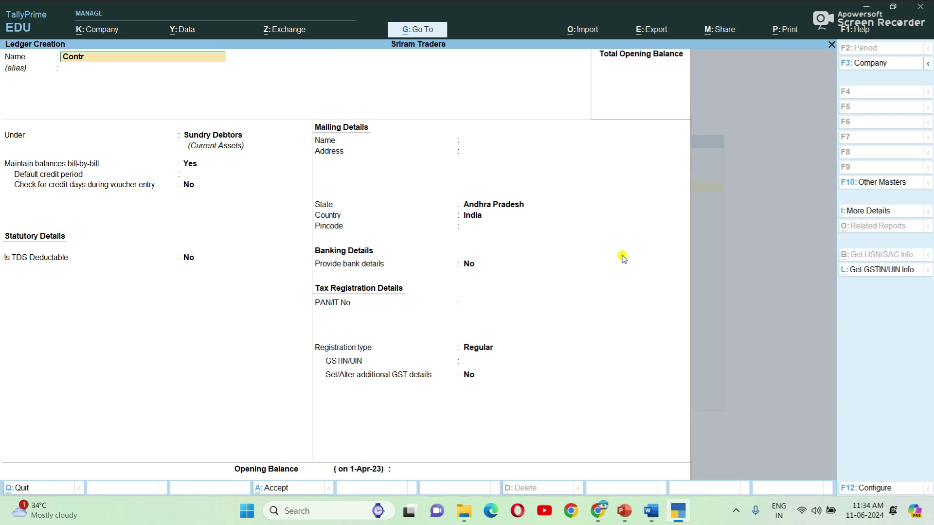
text(act  Services fees Received)
key(Return)
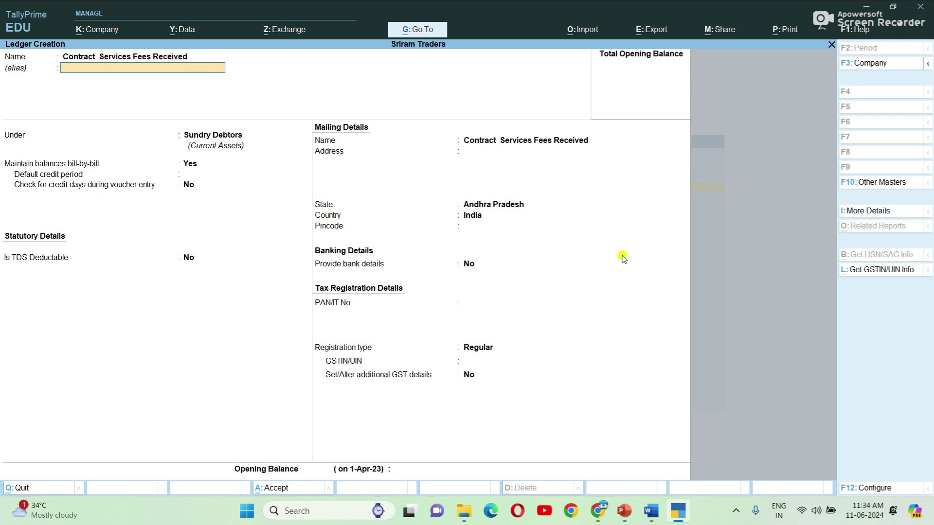
Step: Group the new ledger under Indirect Incomes, keeping assessable value Not Applicable and GST applicability Applicable
key(Return)
text(in)
key(Down)
key(Down)
key(Down)
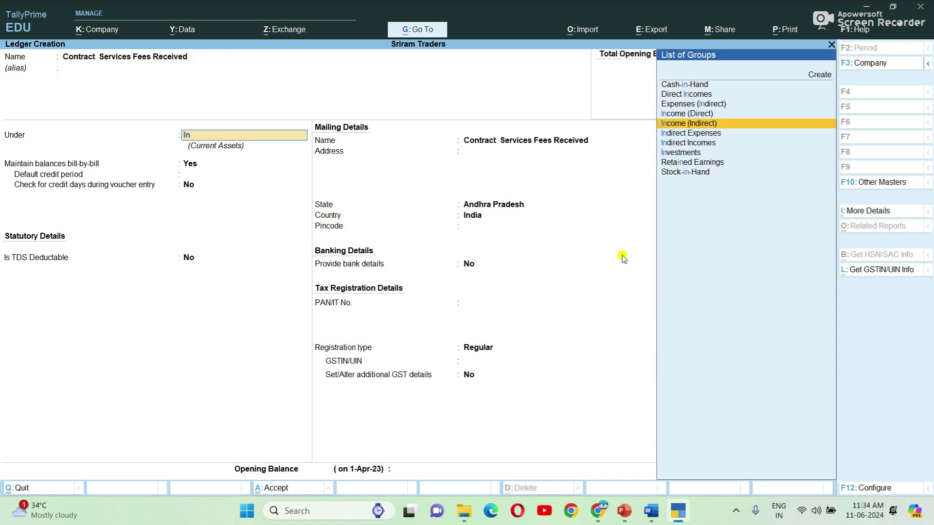
key(Return)
key(Return)
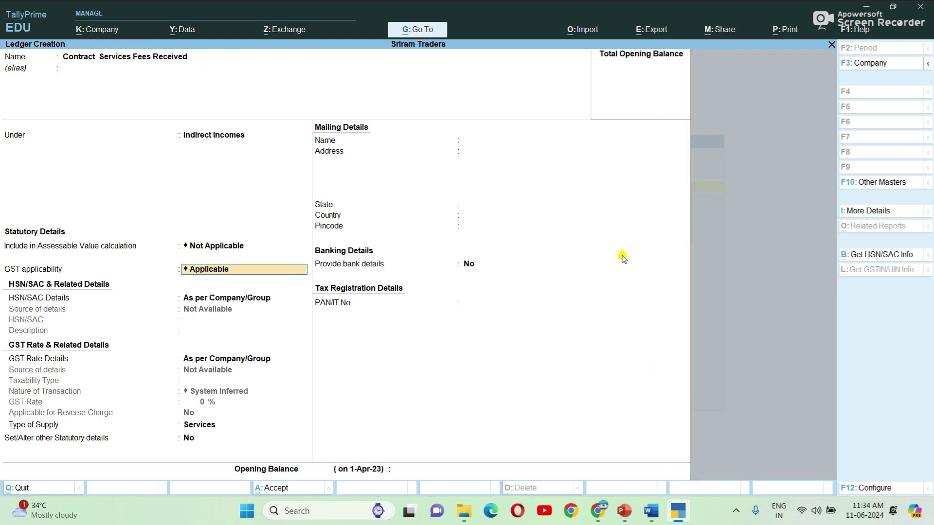
key(Return)
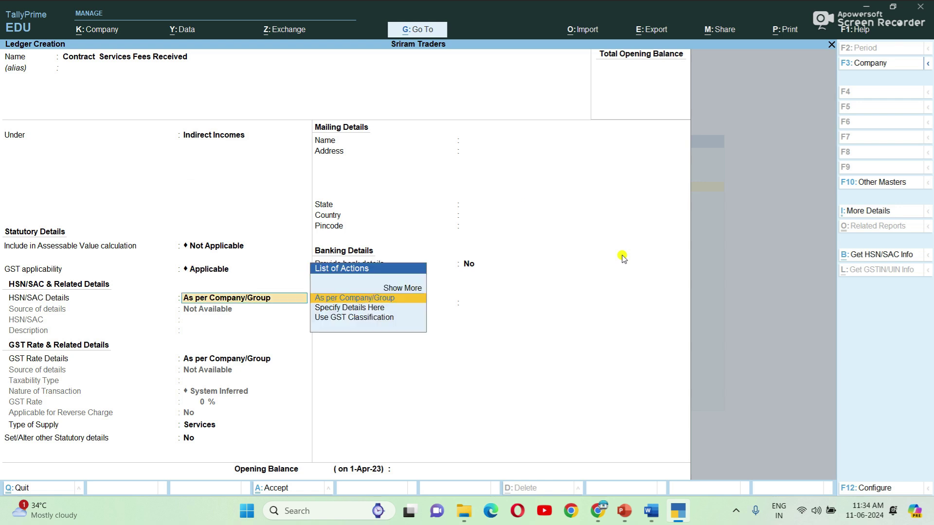
Step: Specify the ledger's HSN/SAC details directly, with code 14569872 and description C.S.R
key(Down)
key(Return)
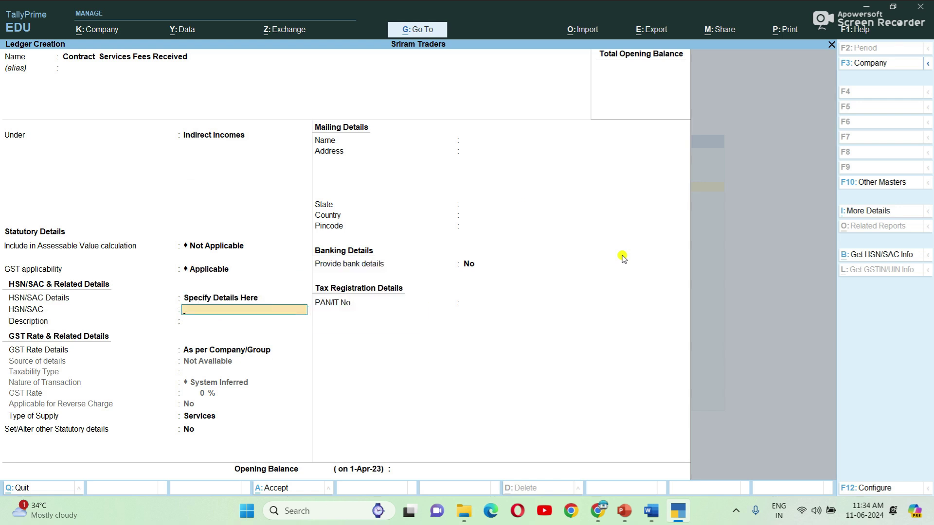
text(14569872)
key(Return)
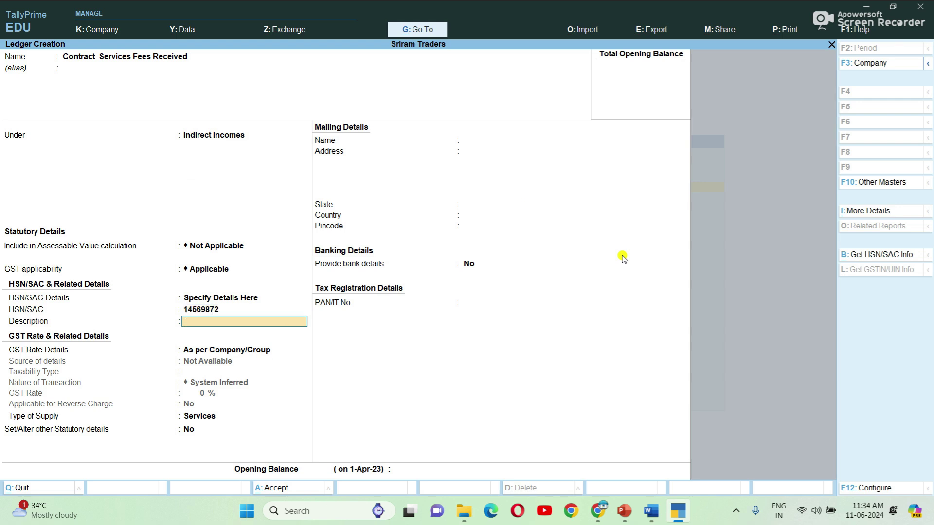
text(C.S.R)
key(Return)
Step: Specify the ledger's GST rate details as Taxable, Local Sales - Taxable, at 18% for Services, and save the ledger
key(Down)
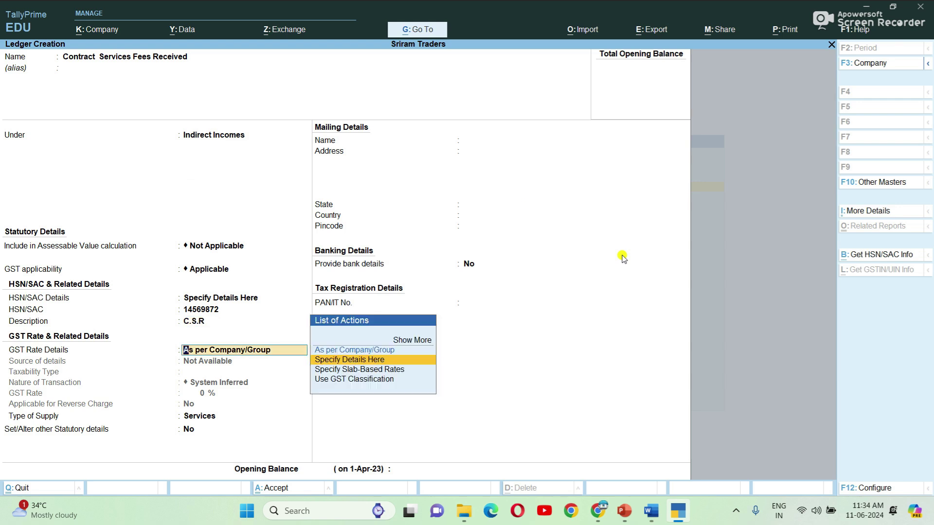
key(Return)
key(Return)
key(Down)
key(Return)
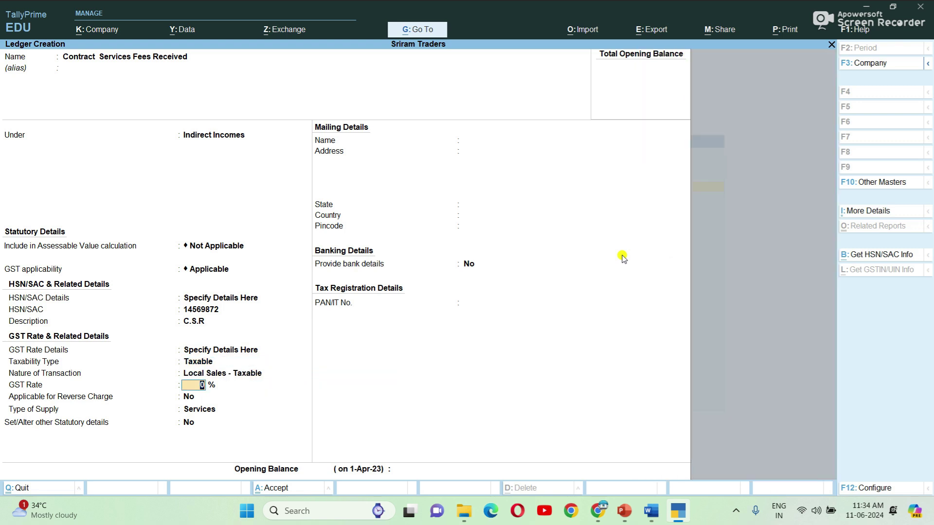
text(18)
key(Return)
key(Return)
key(Return)
key(Return)
key(Return)
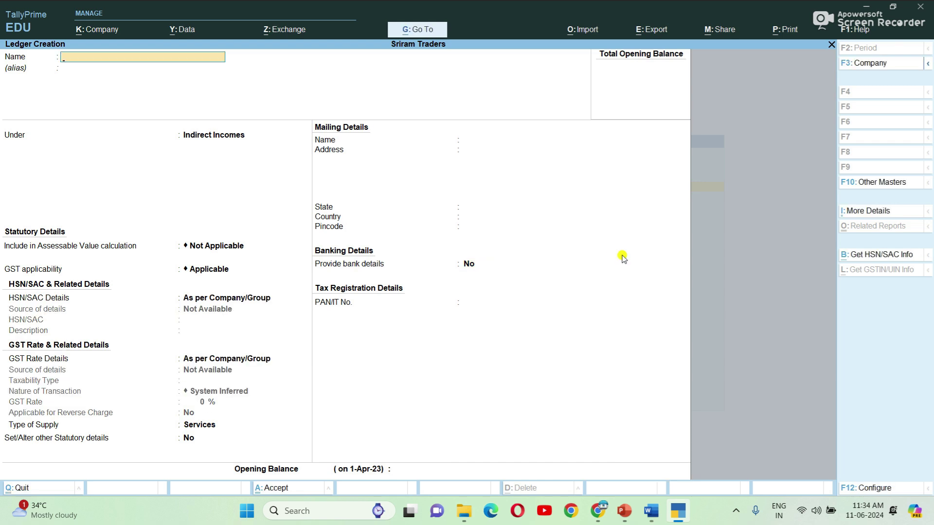
Step: Start a ledger with the customer's name from the contract fees entry, grouped under Sundry Debtors
text(Anand)
key(Return)
key(Return)
text(S)
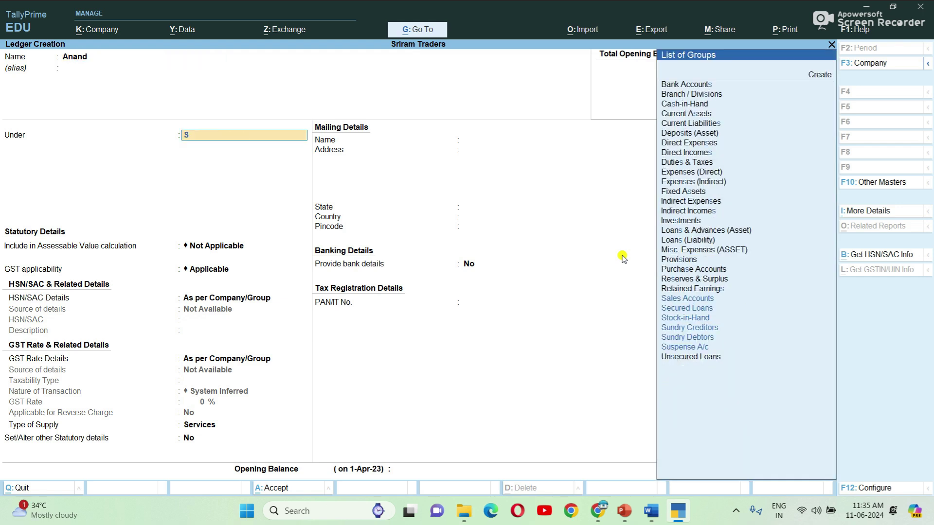
key(Down)
key(Down)
key(Down)
key(Down)
key(Return)
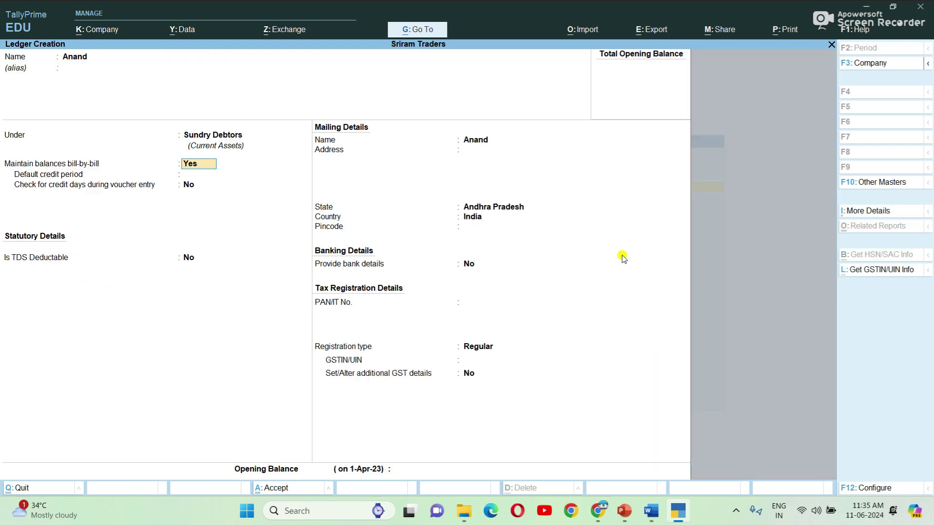
Step: Change the customer ledger's GST registration type from Regular, keep its other defaults, save it and leave ledger creation
key(Return)
key(Return)
key(Return)
key(Return)
key(Return)
key(Return)
key(Return)
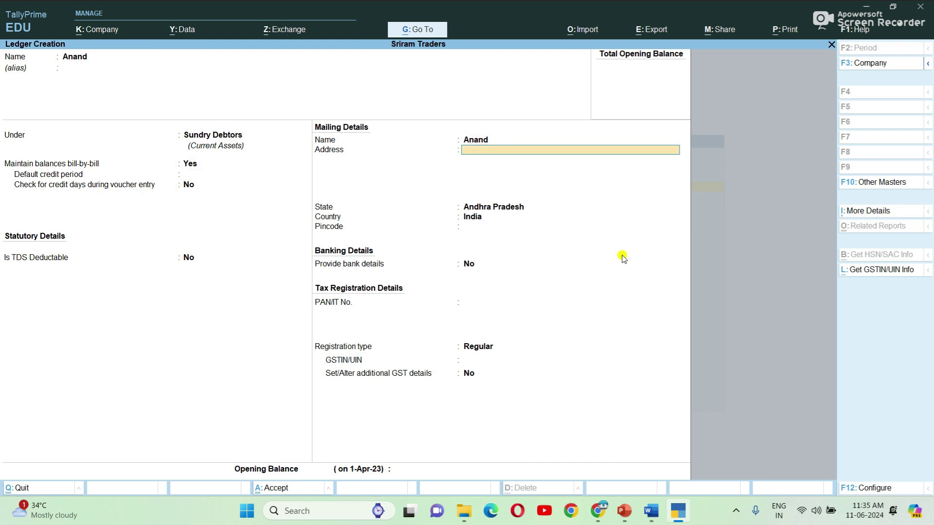
key(Return)
key(Return)
key(Return)
key(Return)
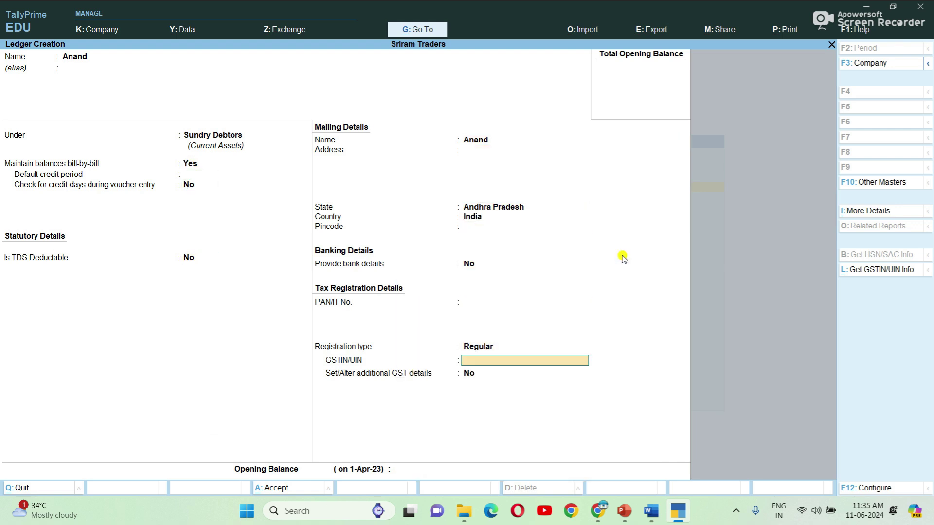
key(BackSpace)
key(Down)
key(Return)
key(Return)
key(Return)
key(Return)
key(Return)
key(Escape)
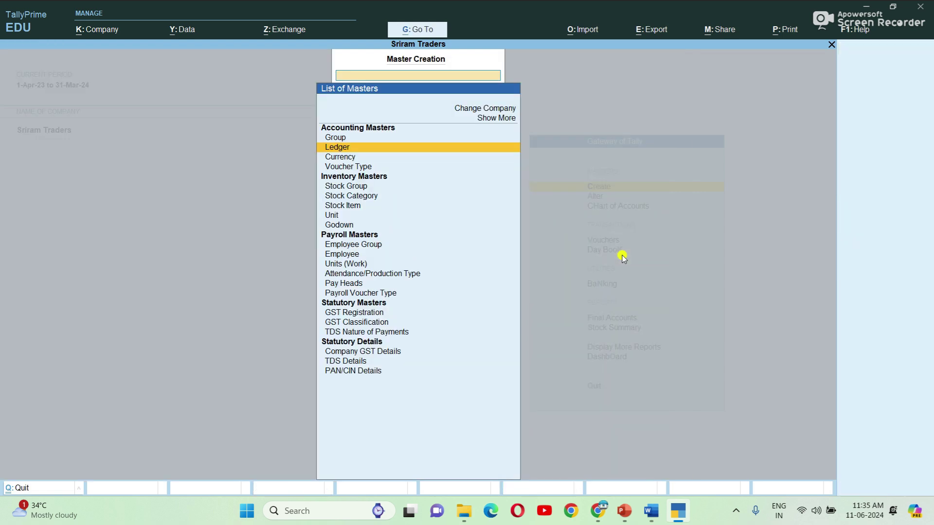
Step: Return to the Gateway of Tally and start a new sales voucher
key(Escape)
key(Down)
key(Down)
key(Down)
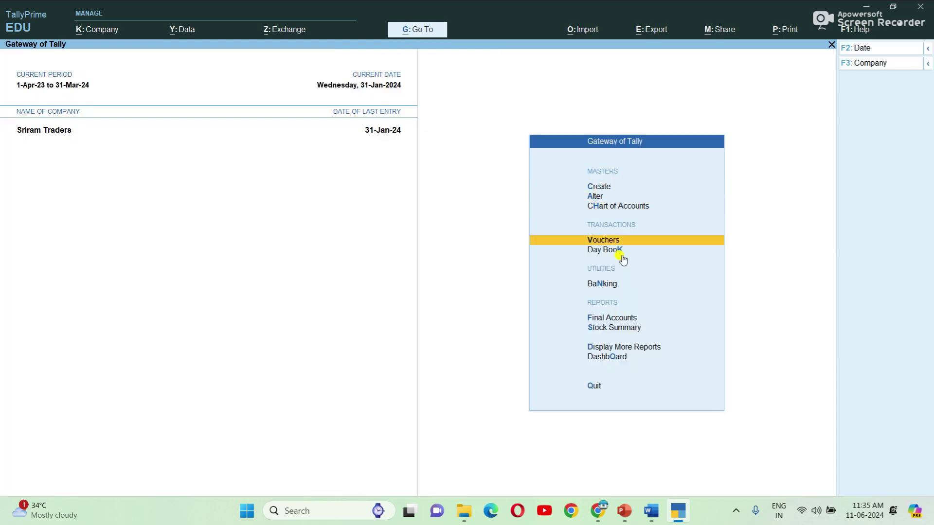
key(Return)
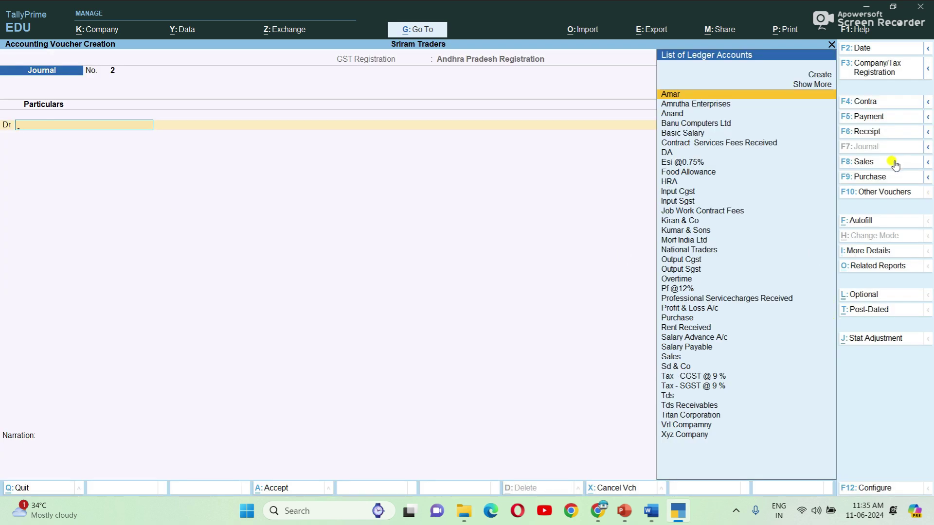
click(864, 162)
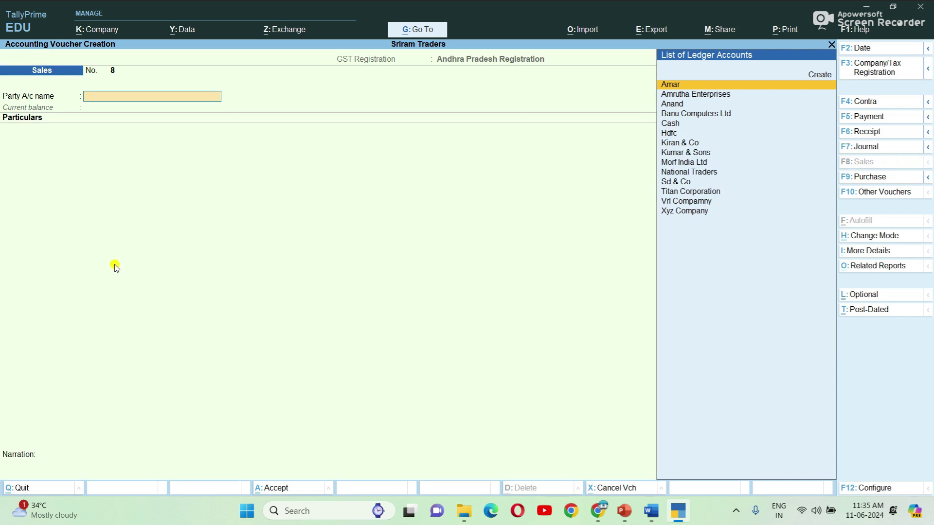
Step: Choose the new customer as the sales voucher's party account and add the Contract Services Fees Received ledger
text(A)
key(Down)
key(Down)
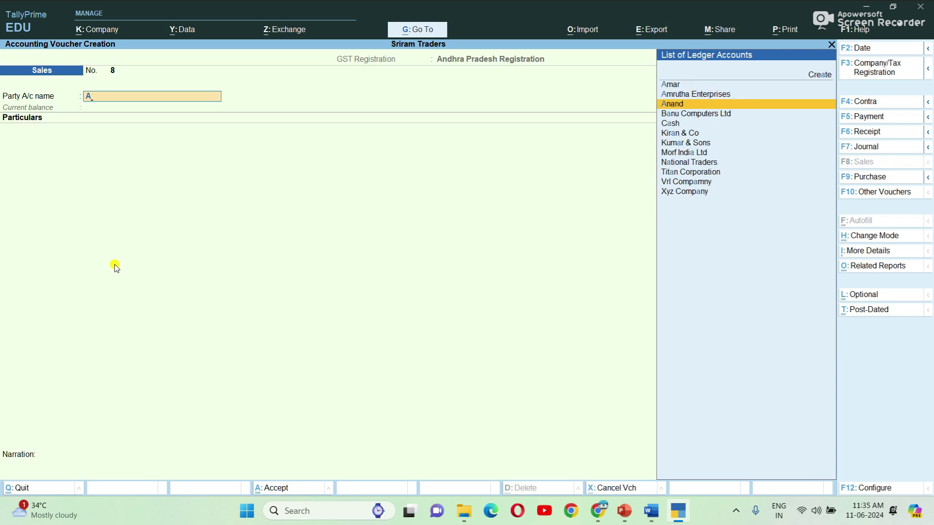
key(Return)
text(Co)
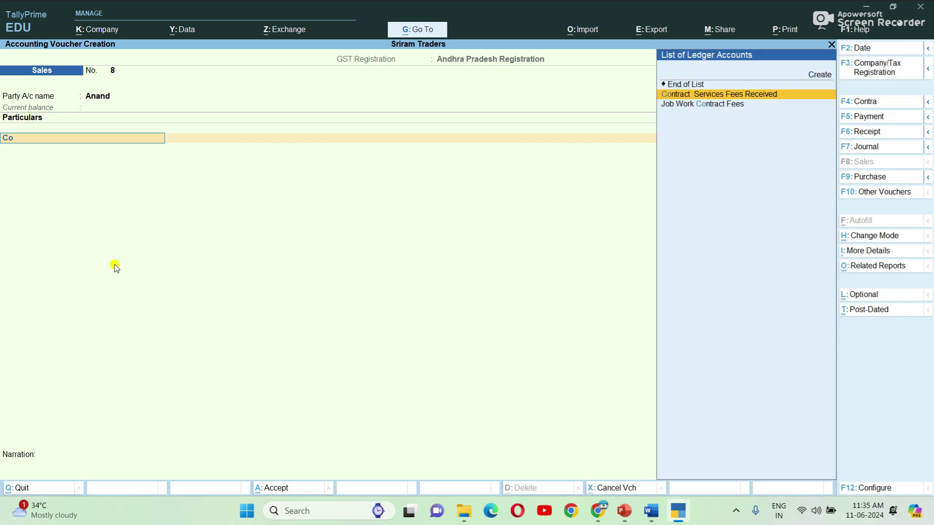
key(Return)
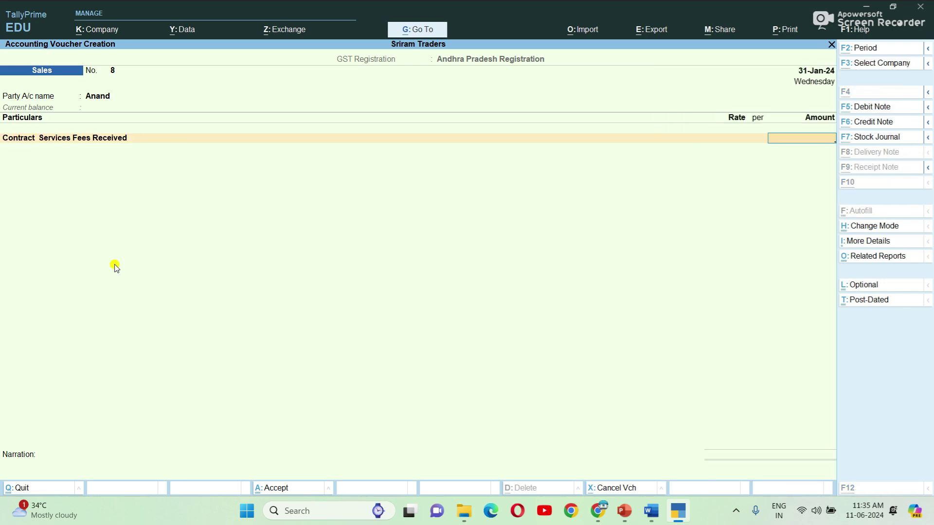
Step: Enter 2,00,000 as the contract services fees amount and add the Output Cgst and Output Sgst ledgers to the sales voucher
key(alt+Tab)
key(alt+Tab)
text(200000)
key(Return)
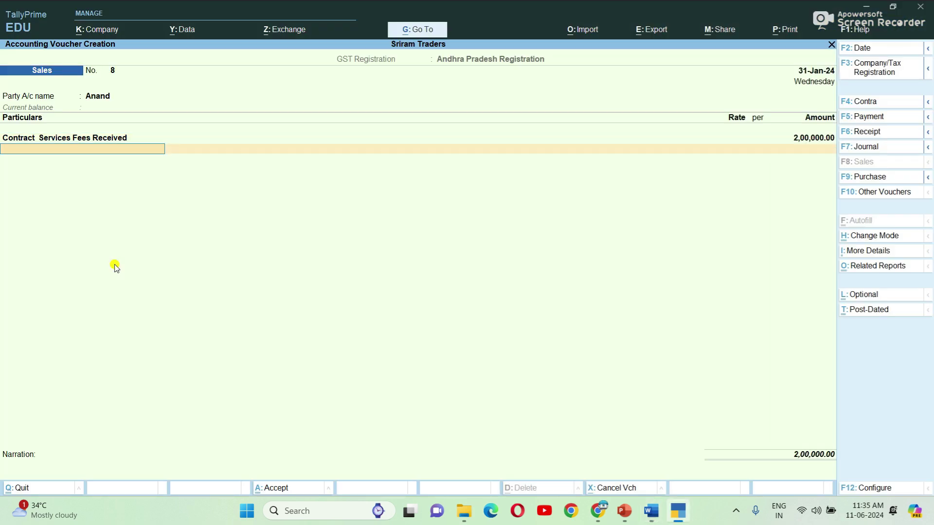
text(out)
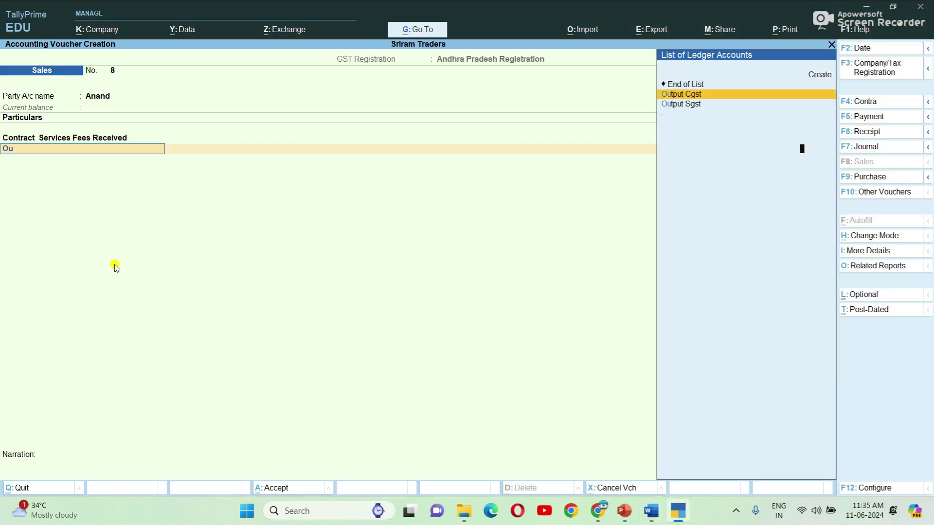
key(Return)
key(Return)
text(out)
key(Down)
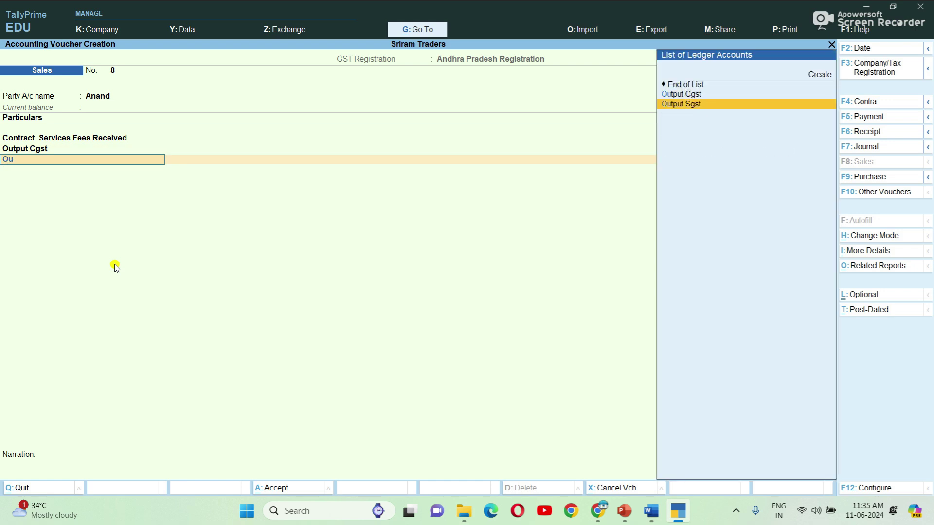
key(Return)
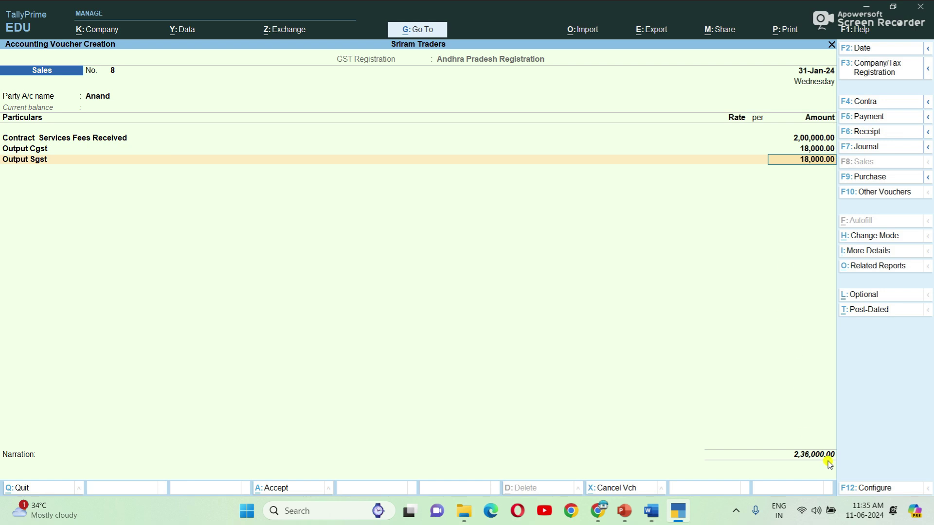
Step: Accept the calculated tax amounts and the default bill details, and save the sales voucher without a narration
key(Return)
key(Return)
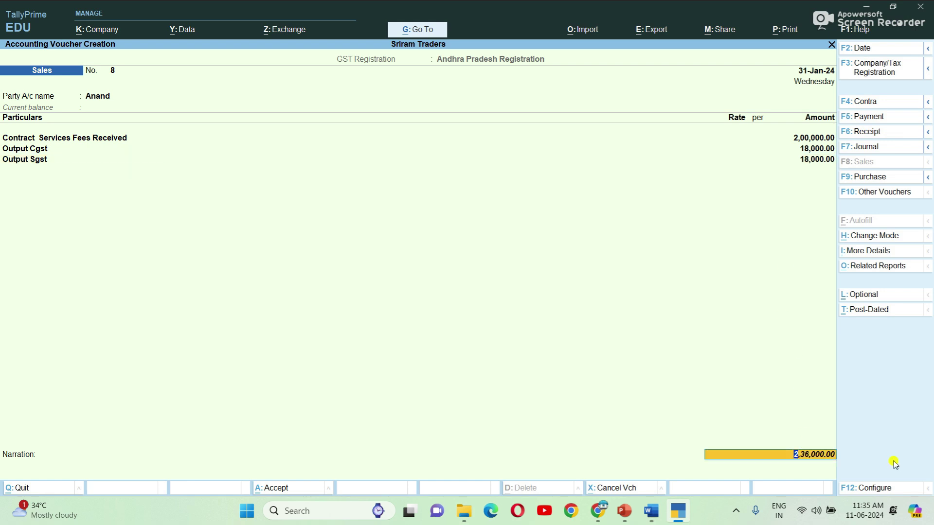
key(Return)
key(Return)
key(Return)
key(Return)
key(Return)
key(Return)
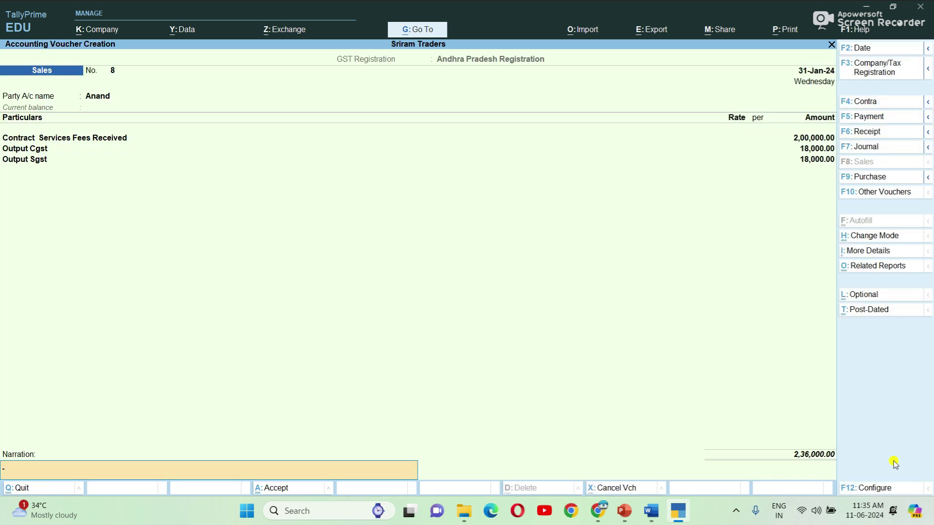
key(Return)
key(Return)
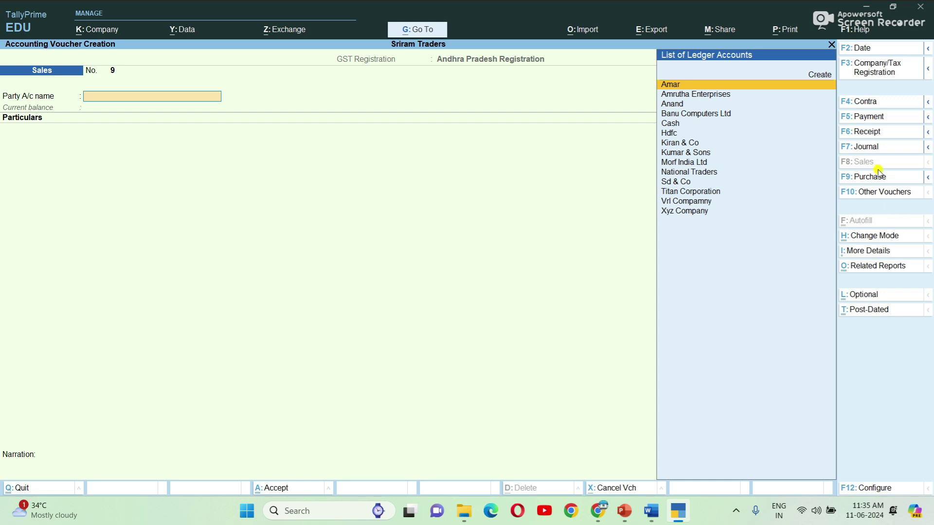
Step: Start a journal voucher and choose Tds Receivables as the debit ledger
key(F7)
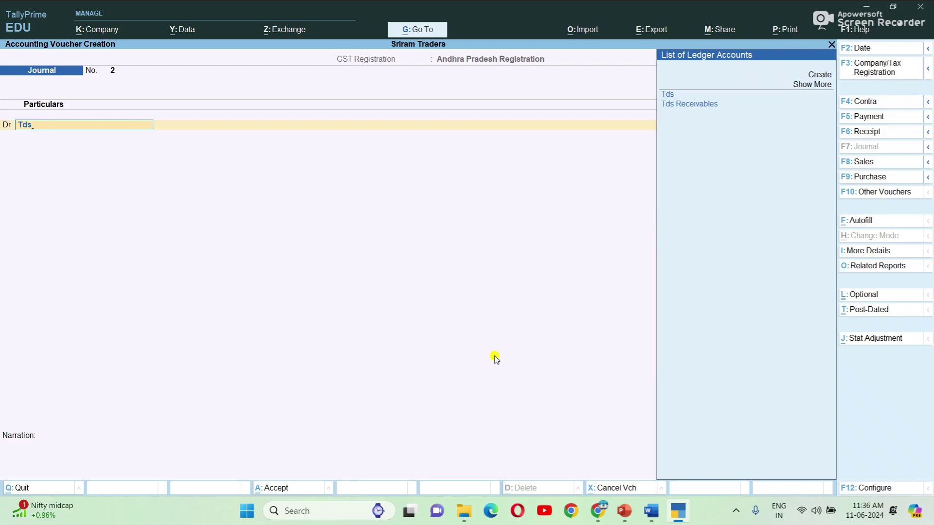
key(Down)
key(Return)
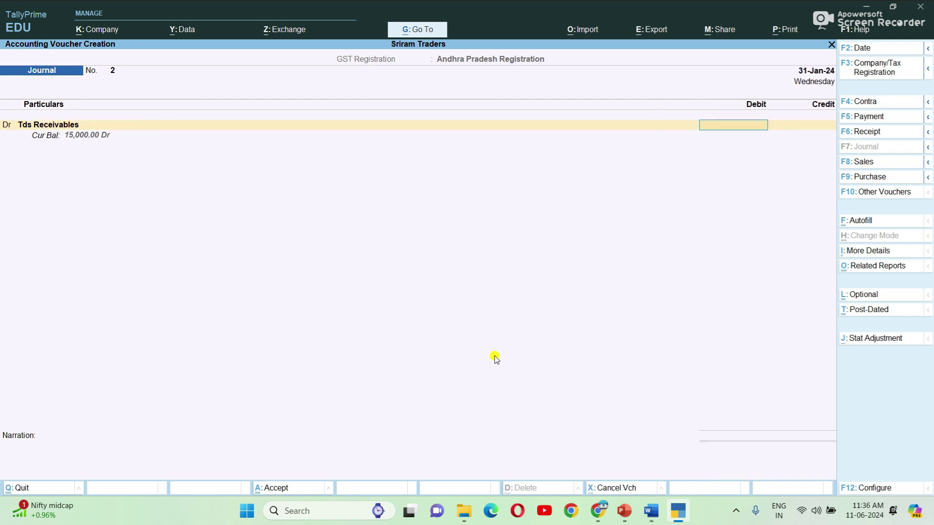
Step: Check the contract fees entry in the Word document and debit Tds Receivables with 2,000 in TallyPrime
key(alt+Tab)
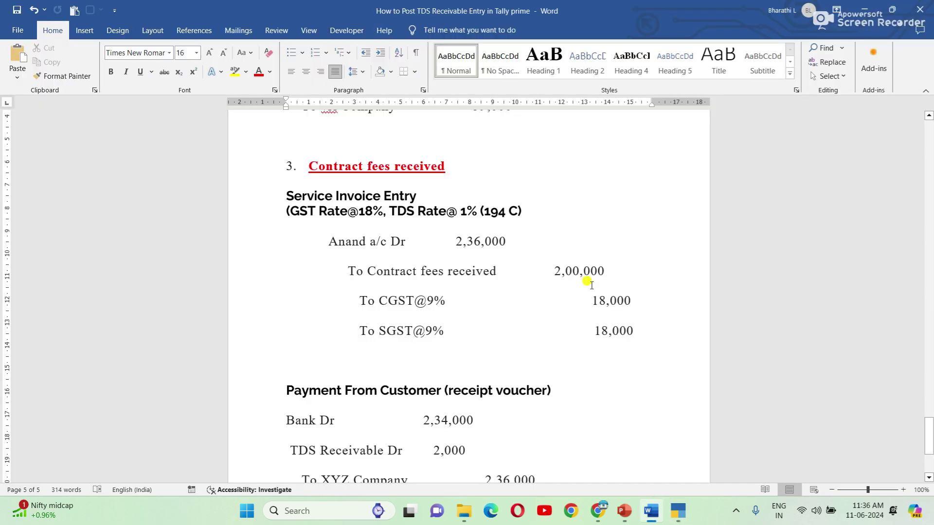
scroll(591, 285, down, 1)
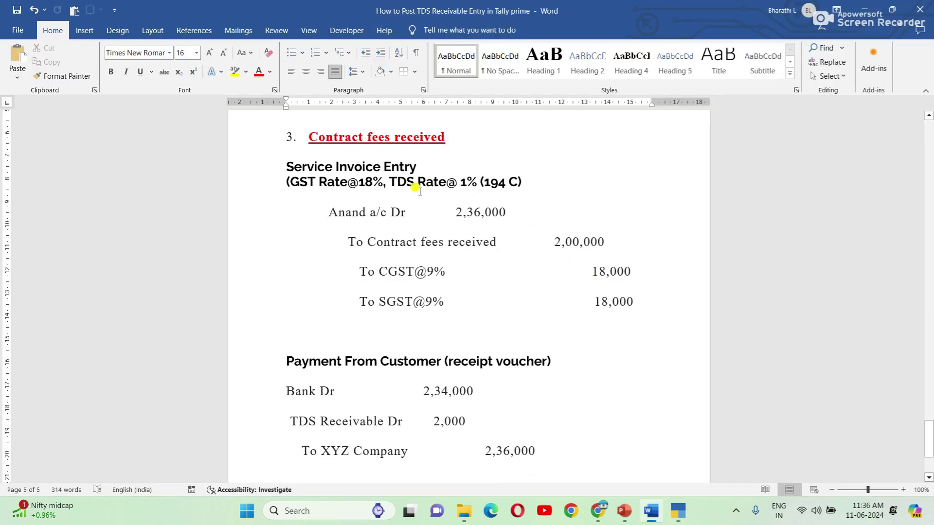
scroll(435, 255, down, 1)
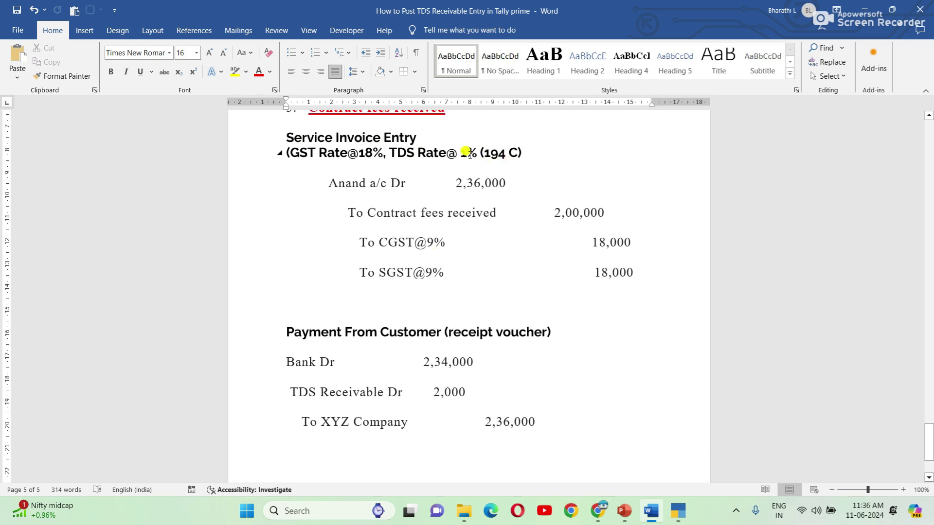
scroll(454, 269, down, 2)
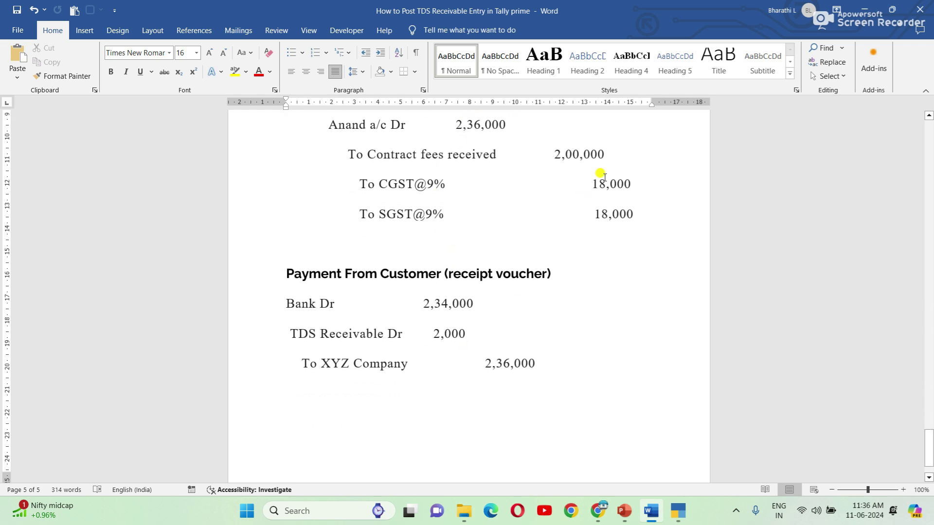
key(alt+Tab)
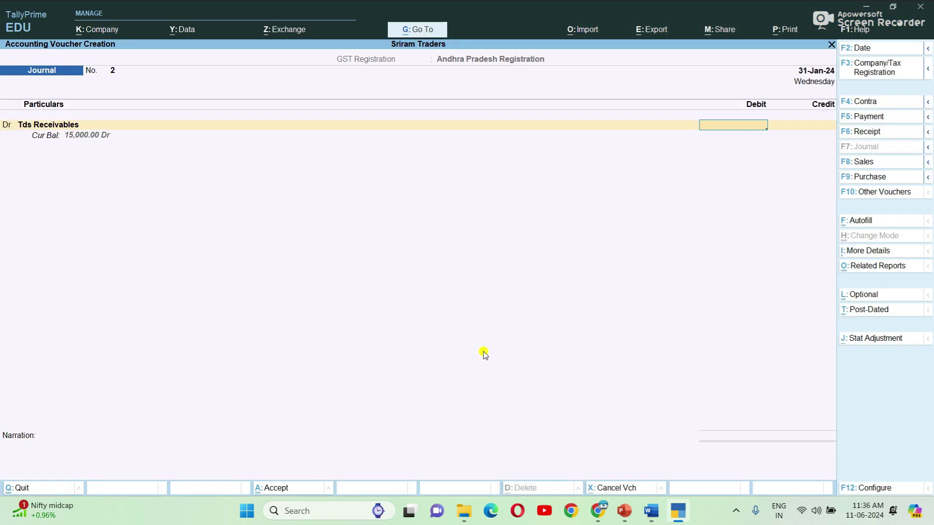
text(2000)
key(Return)
key(Return)
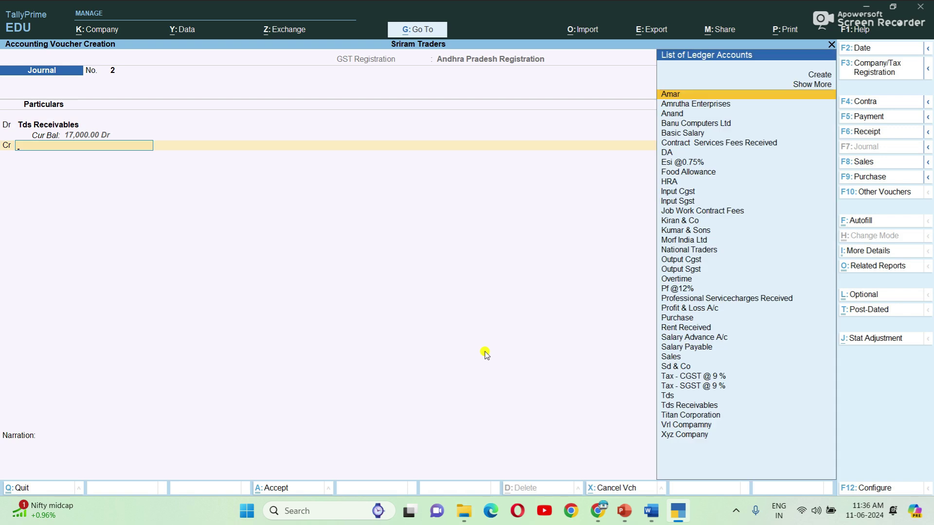
Step: Credit the contract customer's ledger with 2,000 against bill reference 8 and save the journal voucher without a narration
text(An)
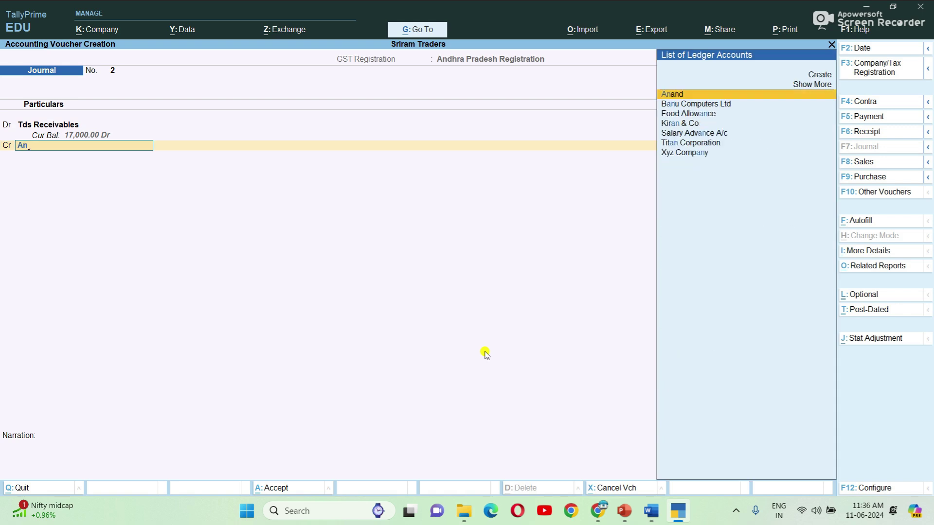
key(Return)
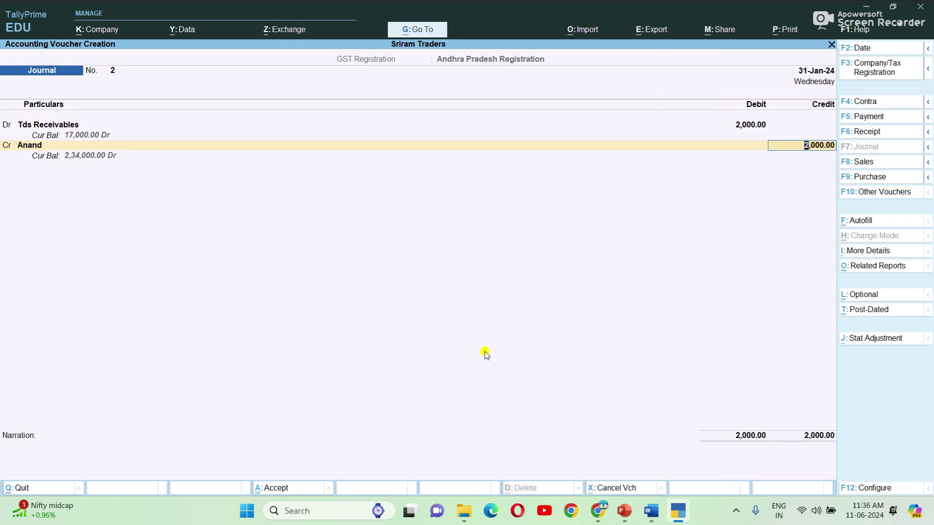
key(Return)
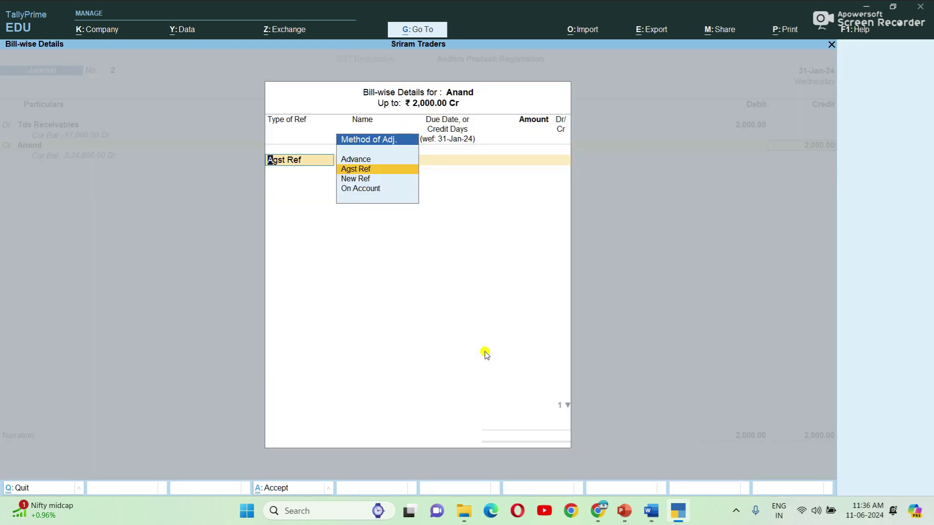
key(Return)
key(Return)
key(Return)
key(Return)
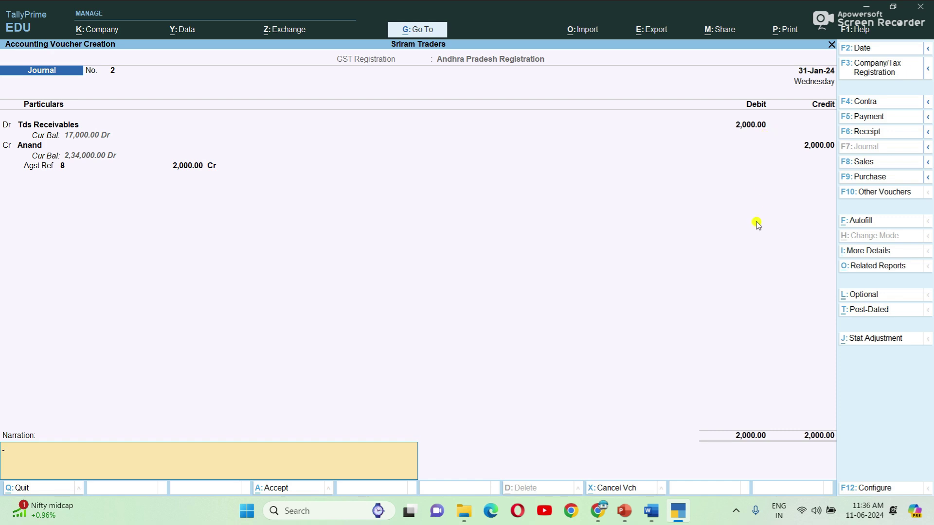
key(Return)
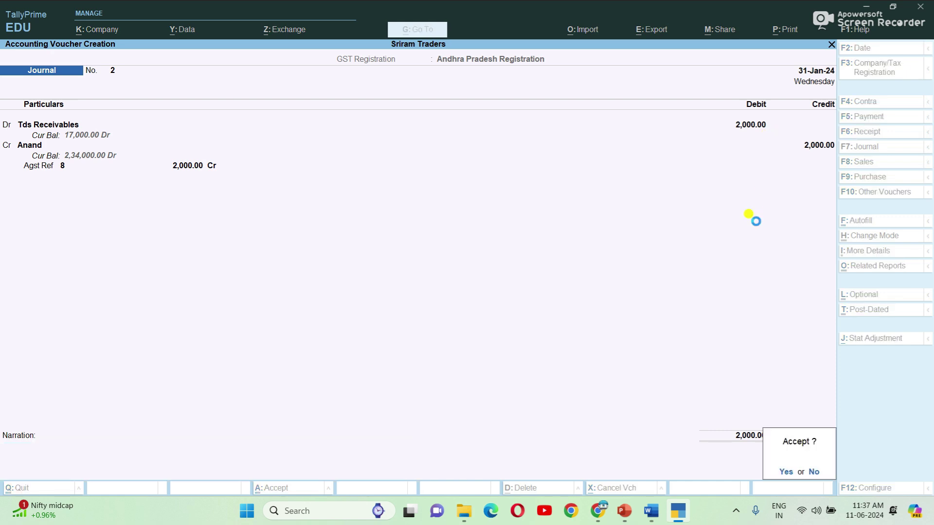
key(Return)
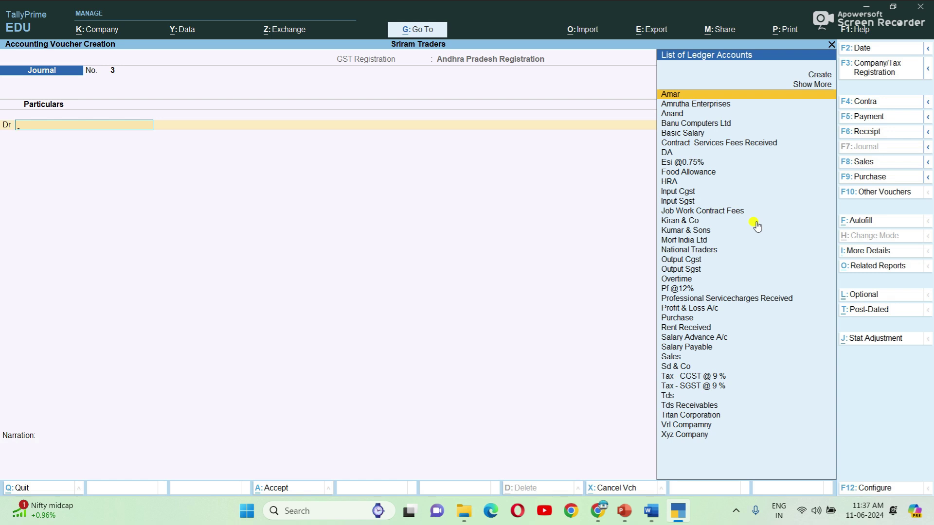
Step: Leave voucher entry and open Account Books among the additional reports
key(Escape)
key(Up)
key(Down)
key(Down)
key(Down)
key(Down)
key(Down)
key(Up)
key(Up)
key(Up)
key(Down)
key(Down)
key(Down)
key(Down)
key(Return)
key(Down)
key(Down)
key(Return)
Step: Open the contract customer's ledger report to examine the sales and TDS journal entries and the closing balance
key(Down)
key(Down)
key(Up)
key(Down)
key(Down)
key(Down)
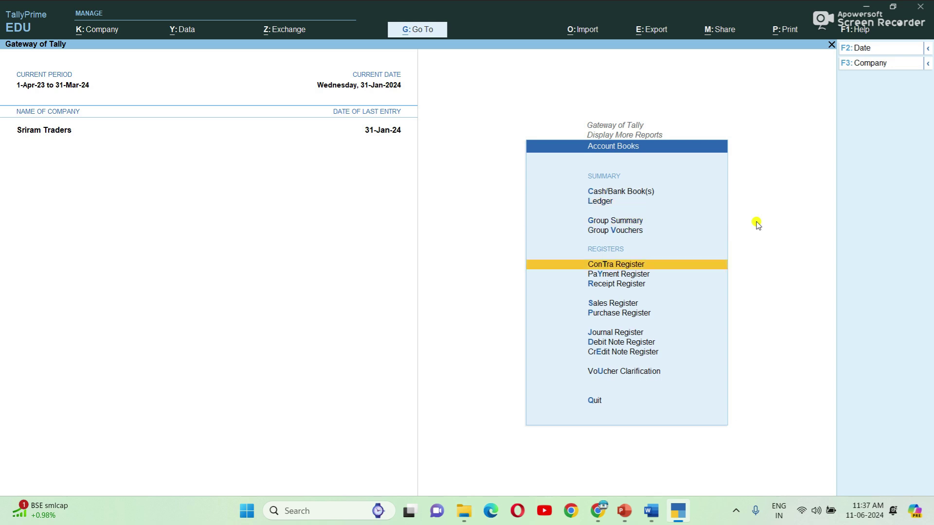
key(Up)
key(Up)
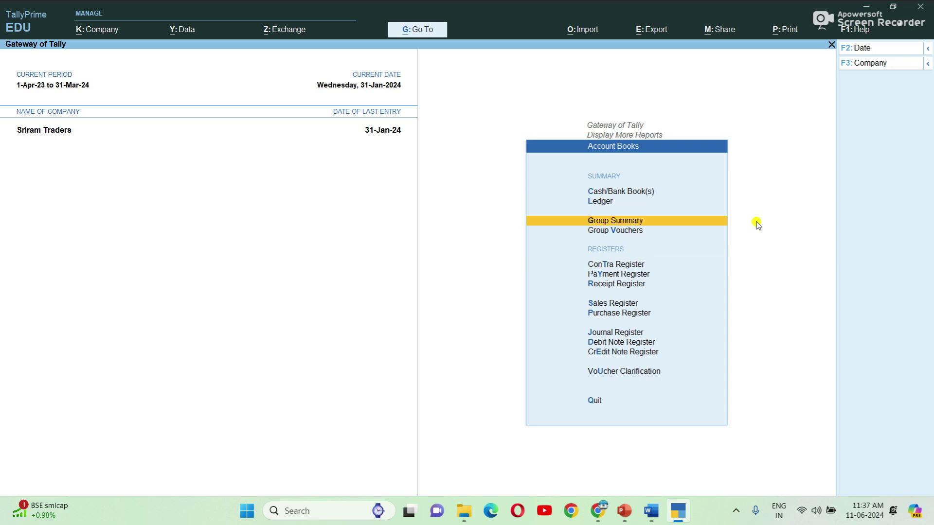
key(Down)
key(Down)
key(Up)
key(Up)
key(Up)
key(Down)
key(Up)
key(Return)
key(Down)
key(Down)
key(Down)
key(Down)
key(Down)
text(An)
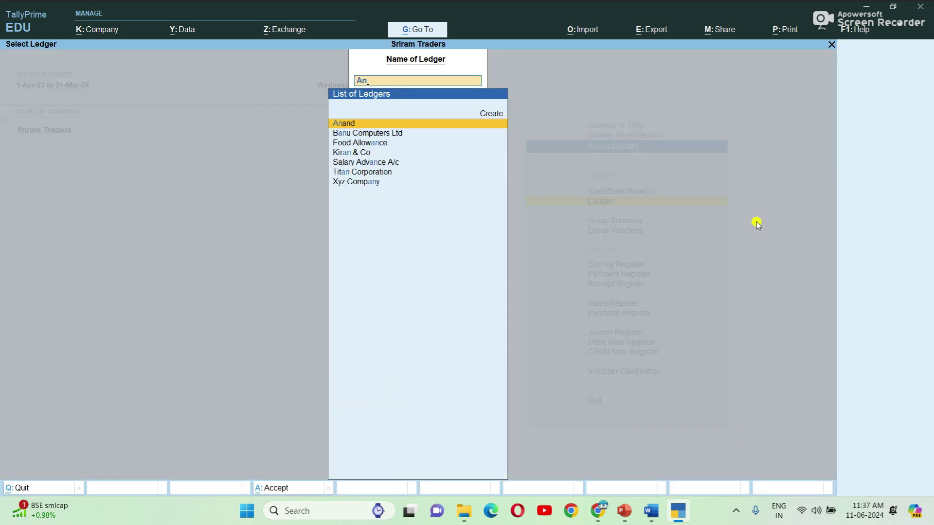
key(Return)
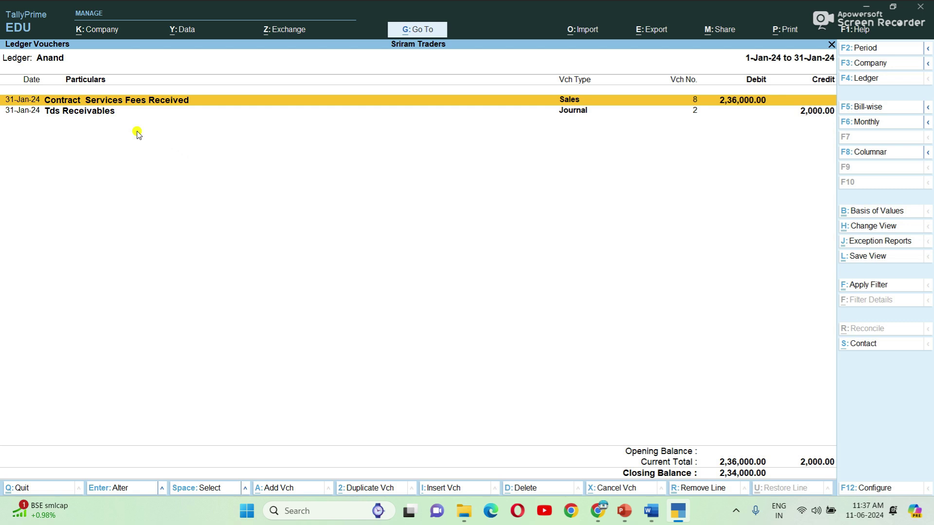
Step: Return from the ledger report to the Gateway of Tally and start a new receipt voucher
key(Escape)
key(Escape)
key(Escape)
key(Escape)
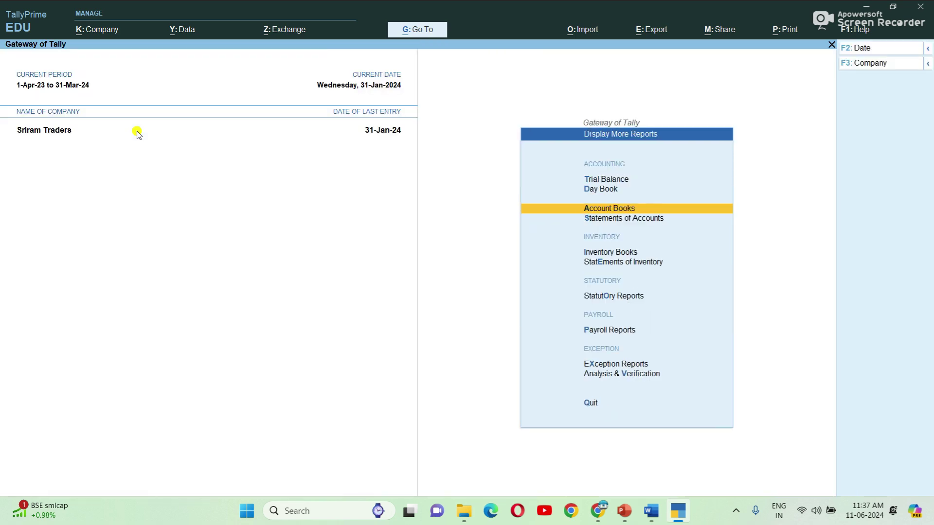
key(Escape)
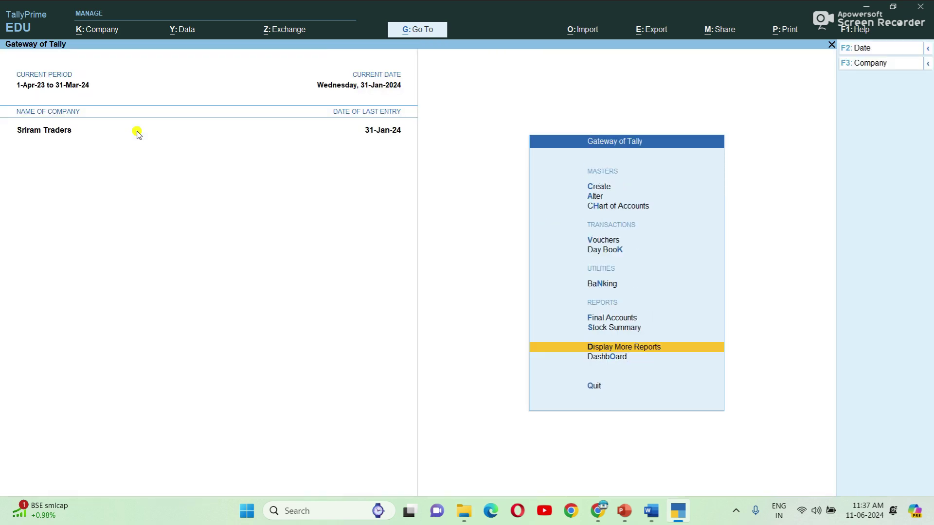
key(Escape)
key(n)
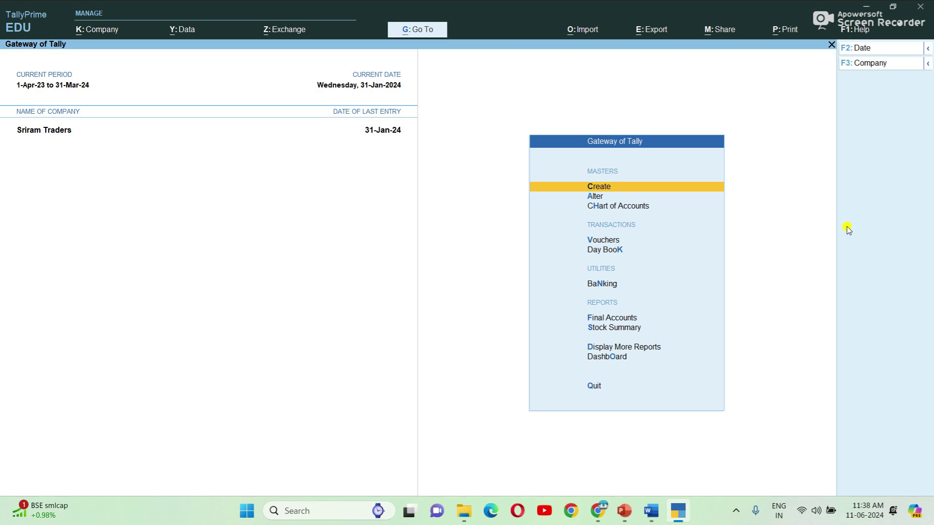
key(Down)
key(Down)
key(Down)
key(Return)
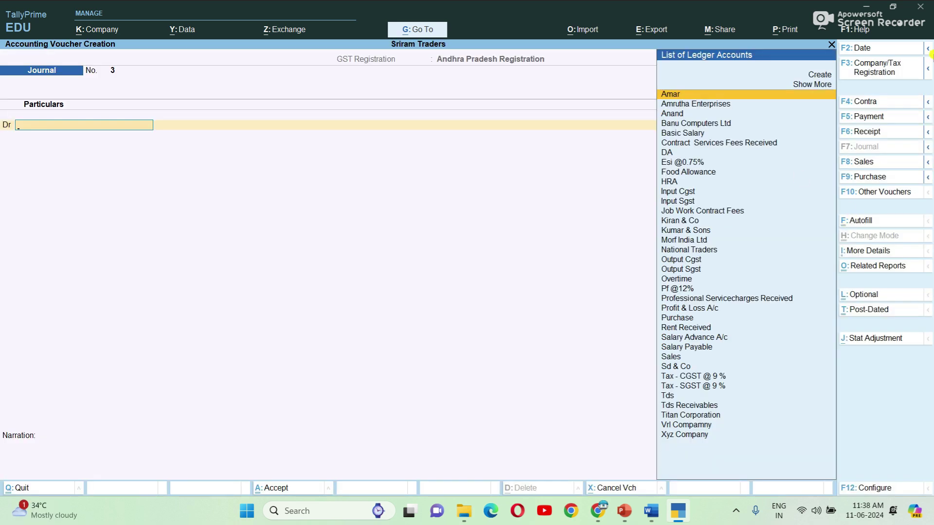
click(870, 132)
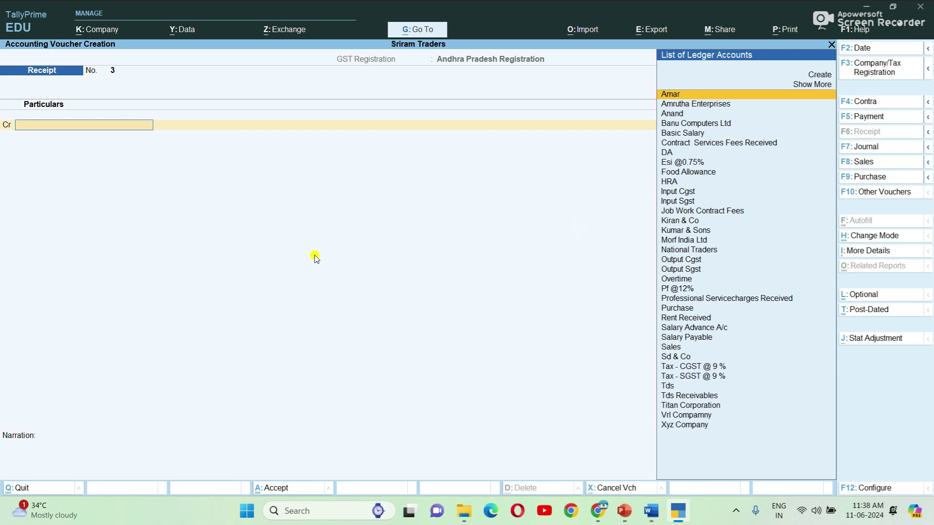
Step: Credit the contract customer's ledger with the 2,34,000 bank amount from the Word document, allocated against bill reference 8
text(an)
key(Return)
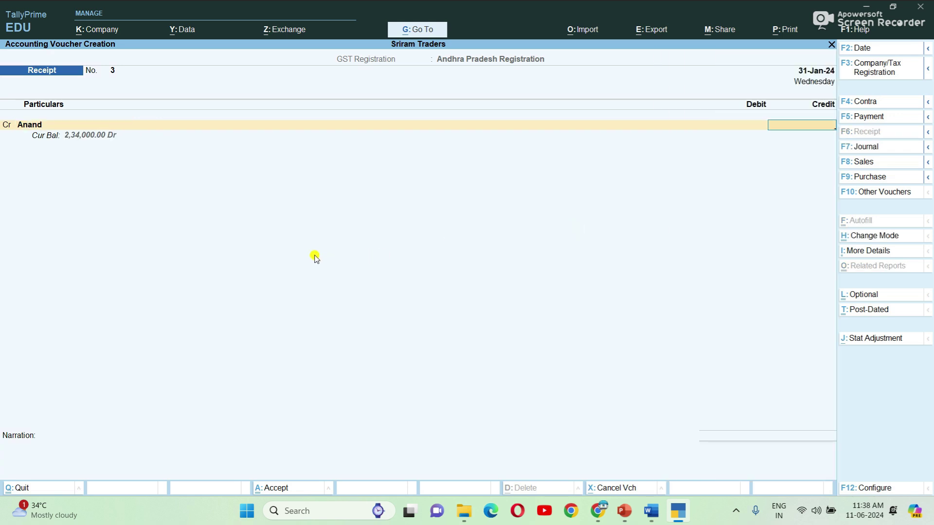
key(alt+Tab)
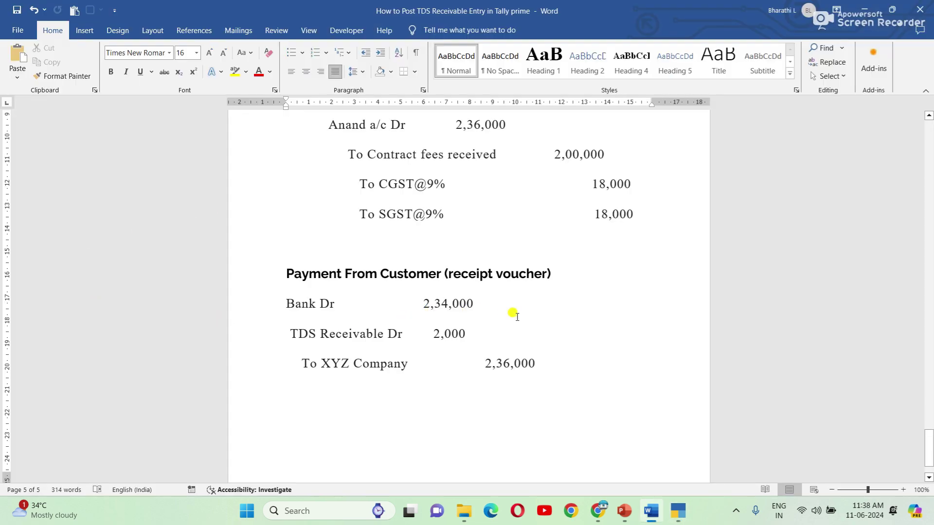
key(alt+Tab)
text(234000)
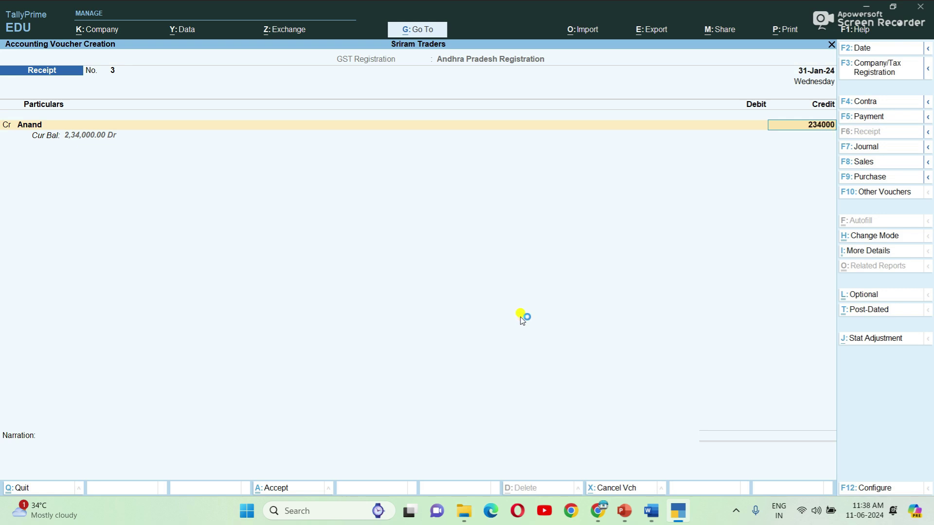
key(Return)
key(Return)
key(Return)
key(Return)
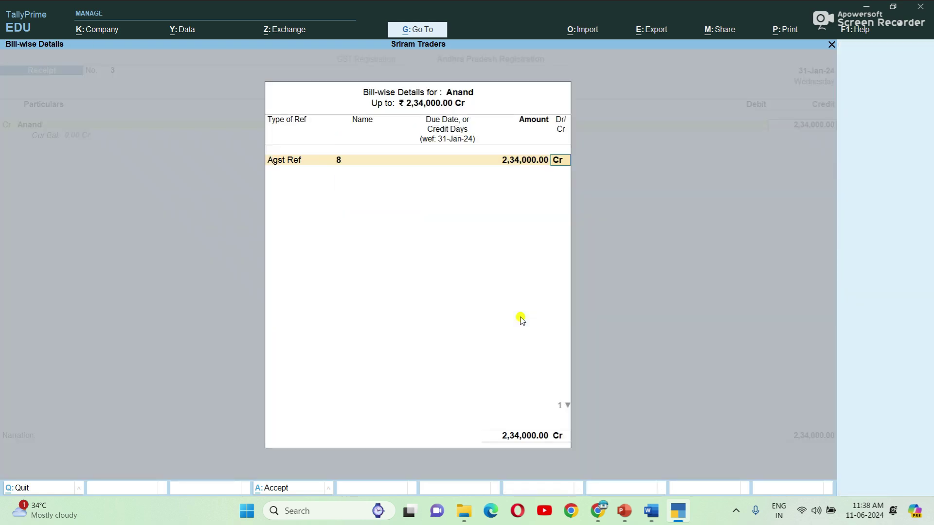
key(Return)
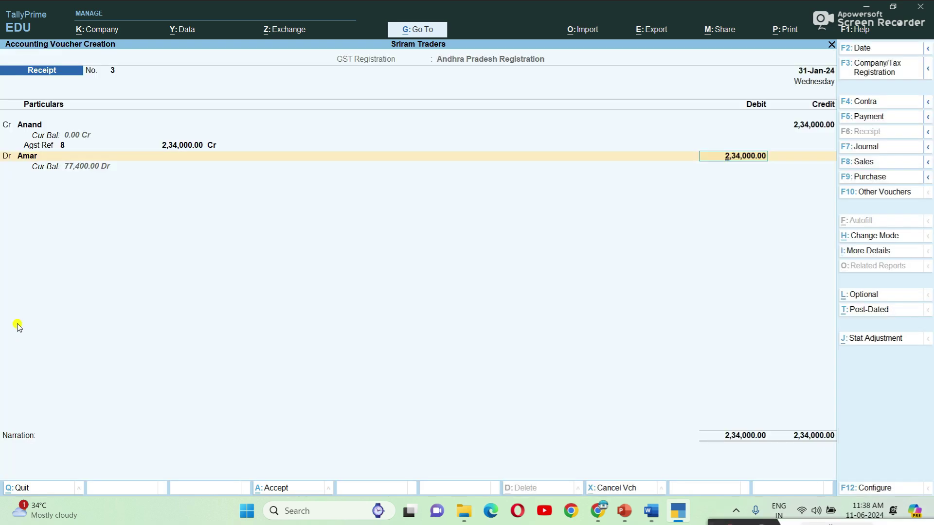
Step: Replace the receipt's debit ledger with Cash, keeping the debit amount at 2,34,000
key(BackSpace)
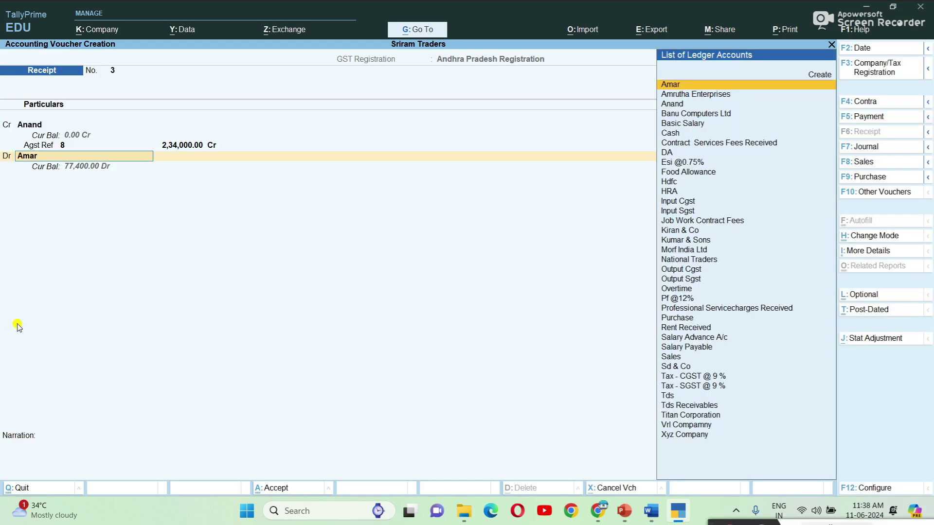
text(B)
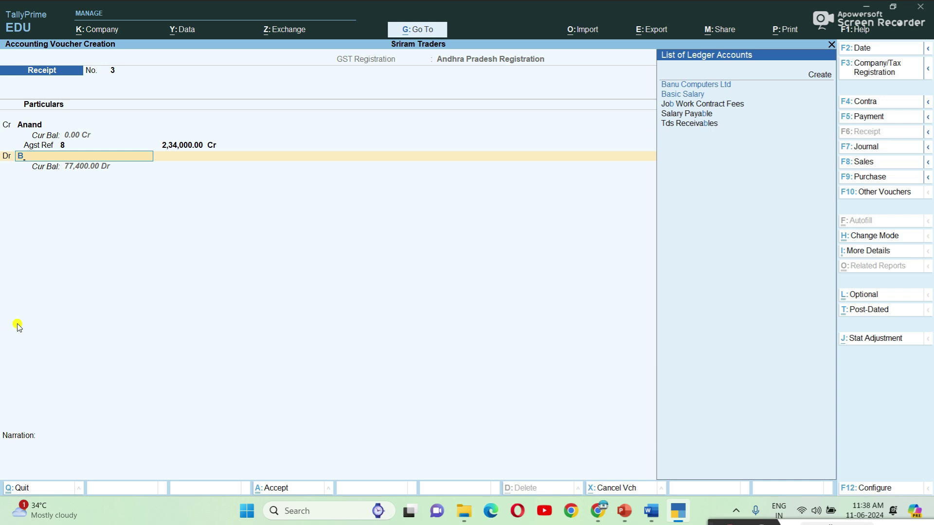
key(BackSpace)
text(Ca)
key(Return)
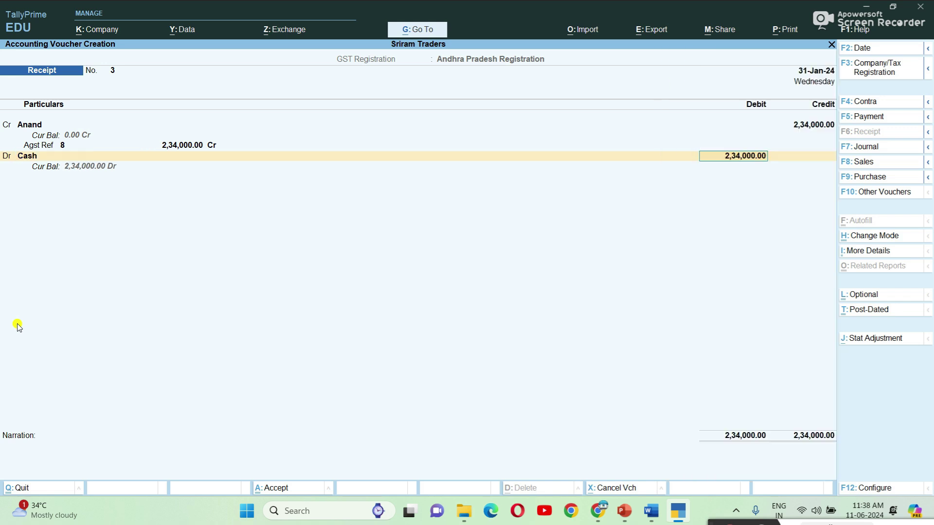
key(Return)
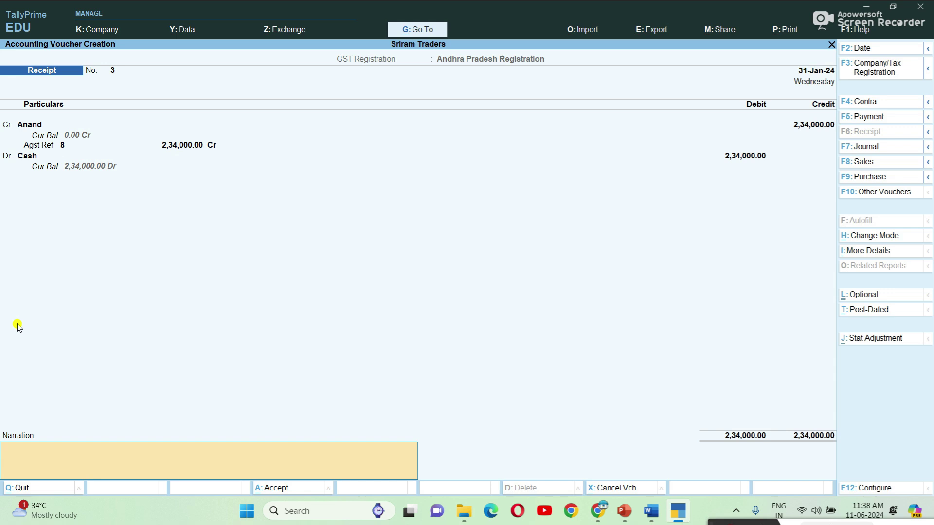
Step: Save the receipt voucher without a narration and return to the Gateway of Tally
key(Return)
key(y)
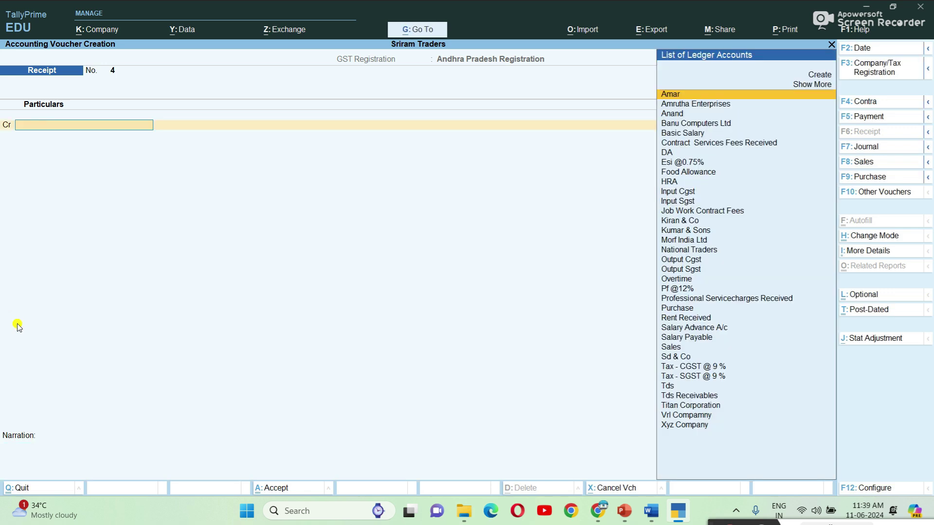
key(Escape)
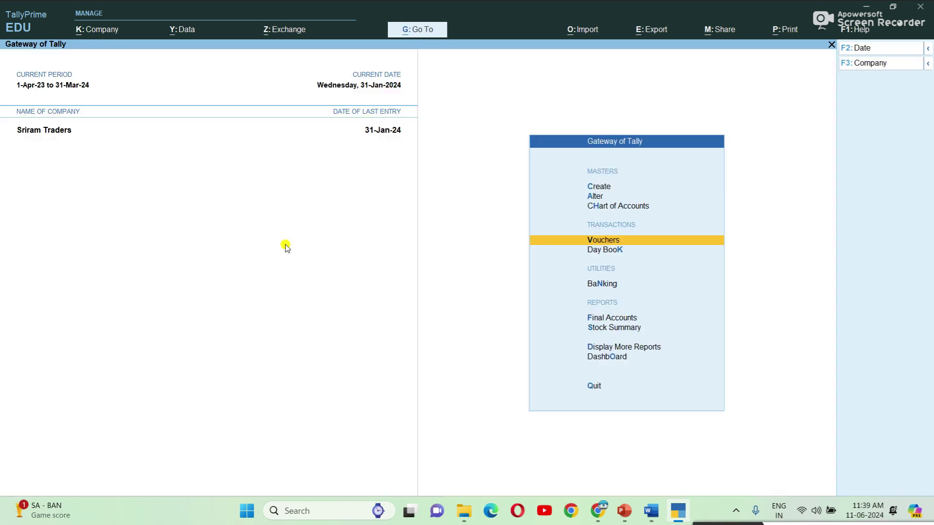